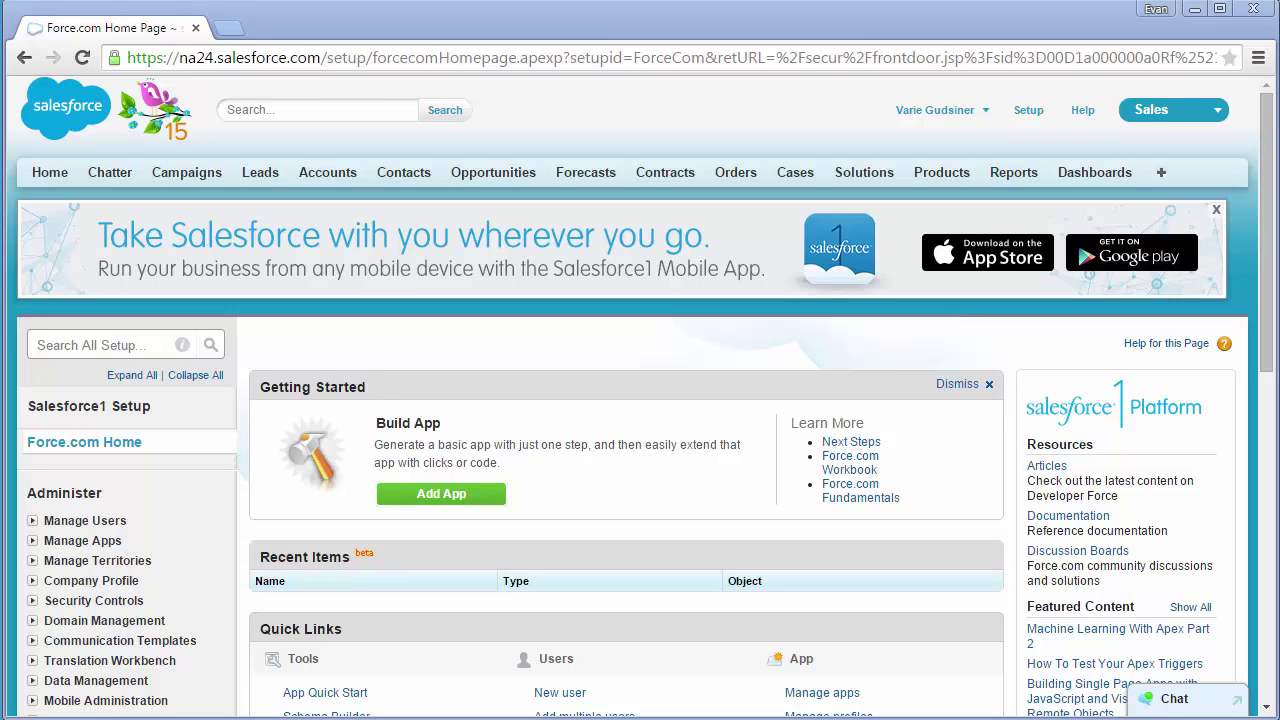
- Search AppExchange for 'esign ser' and open the eSign services from Adobe listing
scroll(1085, 520, down, 3)
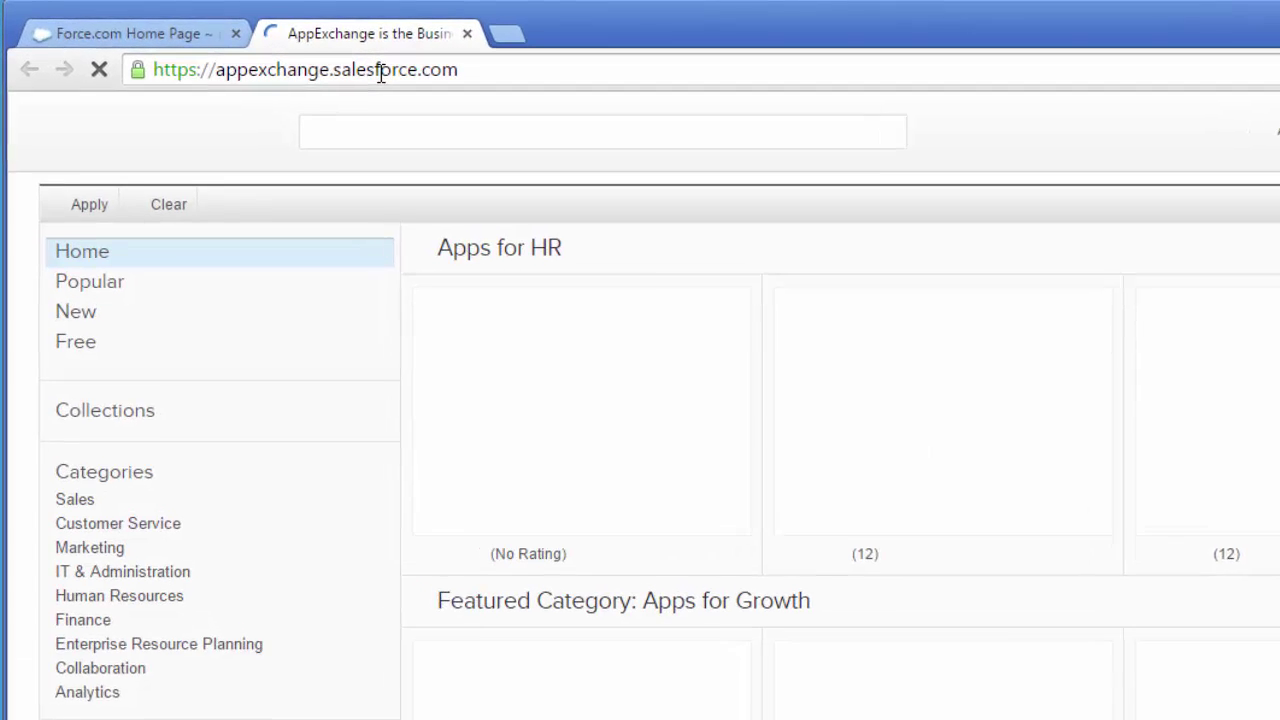
text(e)
text(si)
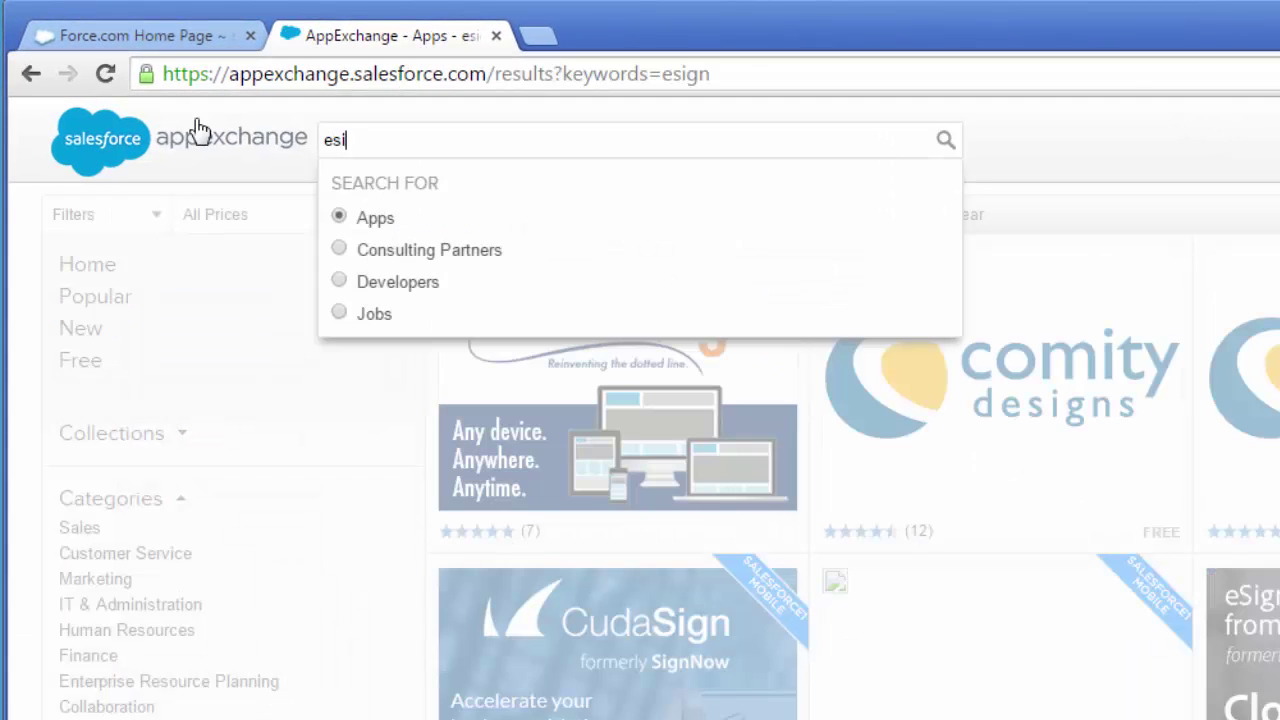
text(gn services)
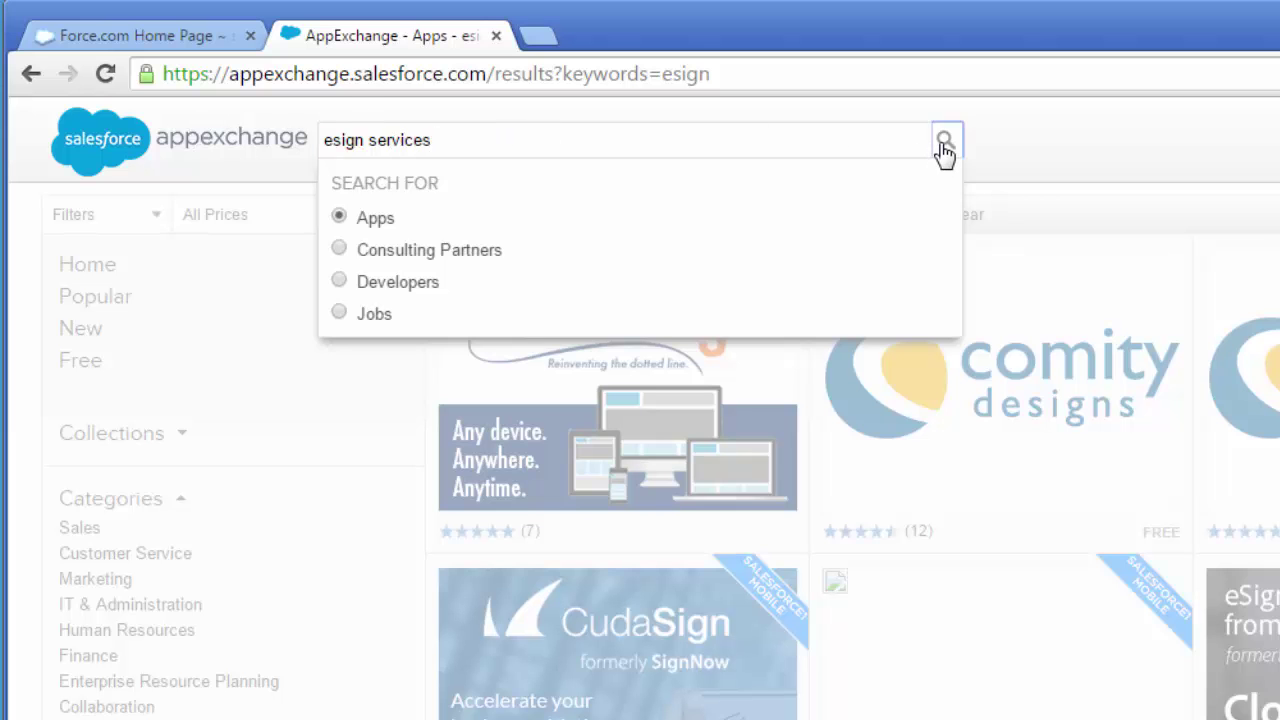
click(944, 144)
mouse_move(631, 374)
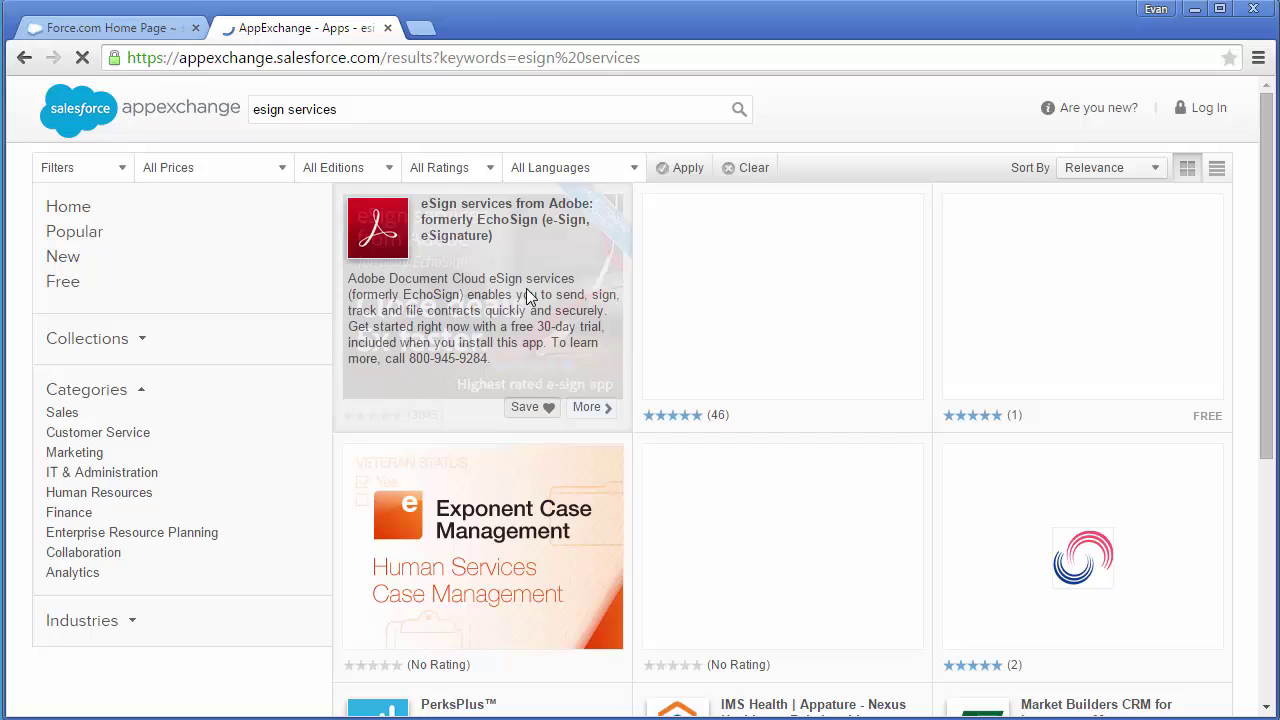
click(513, 303)
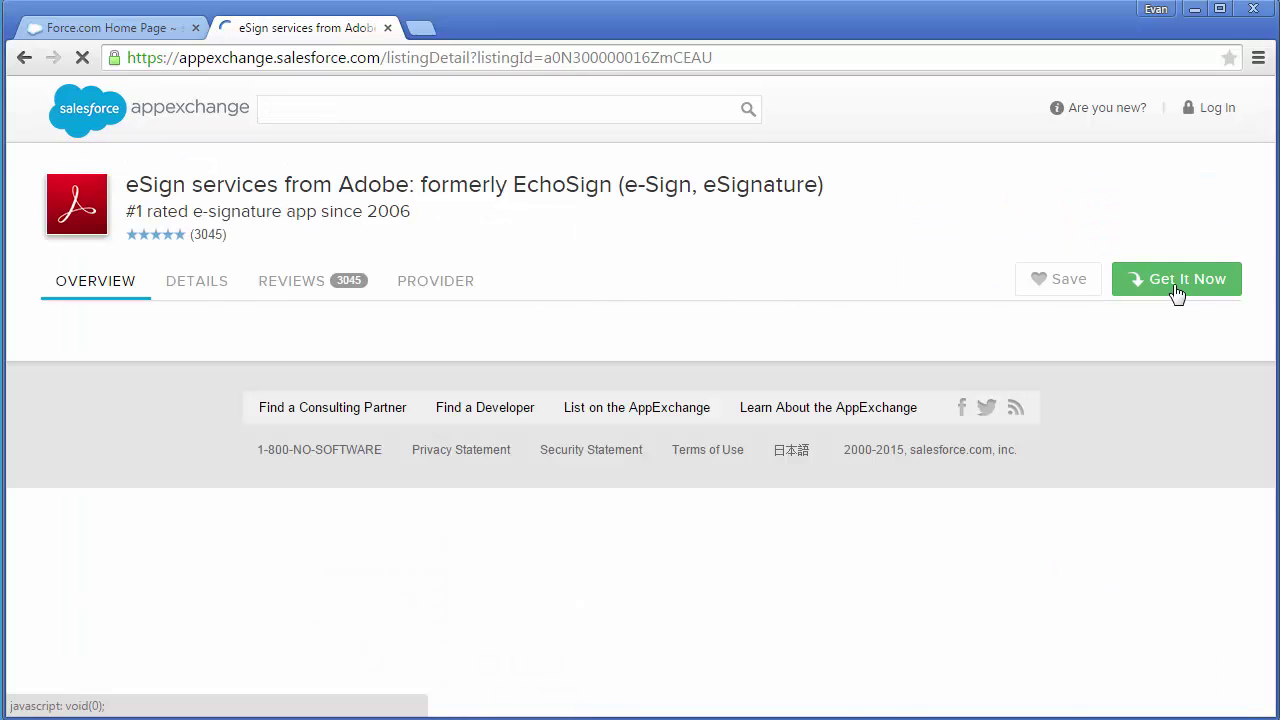
- Choose Get It Now and log in to AppExchange with Salesforce credentials
click(1176, 283)
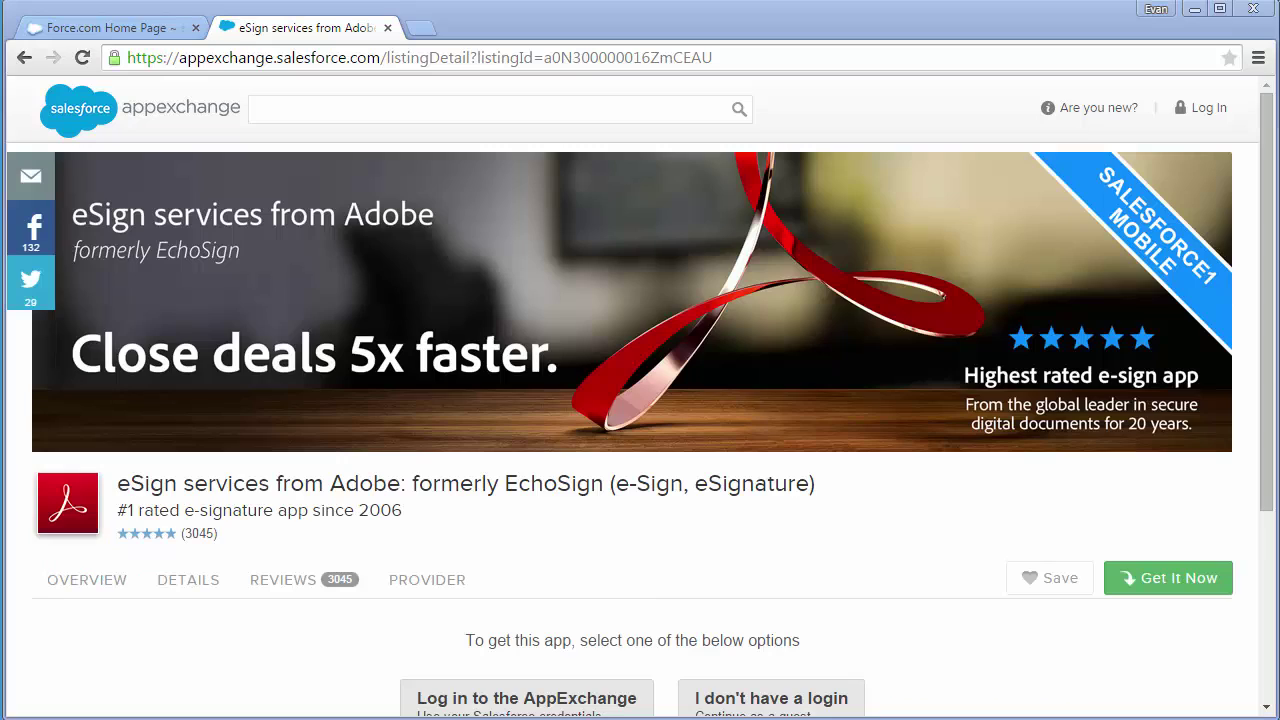
drag(1275, 490, 1275, 613)
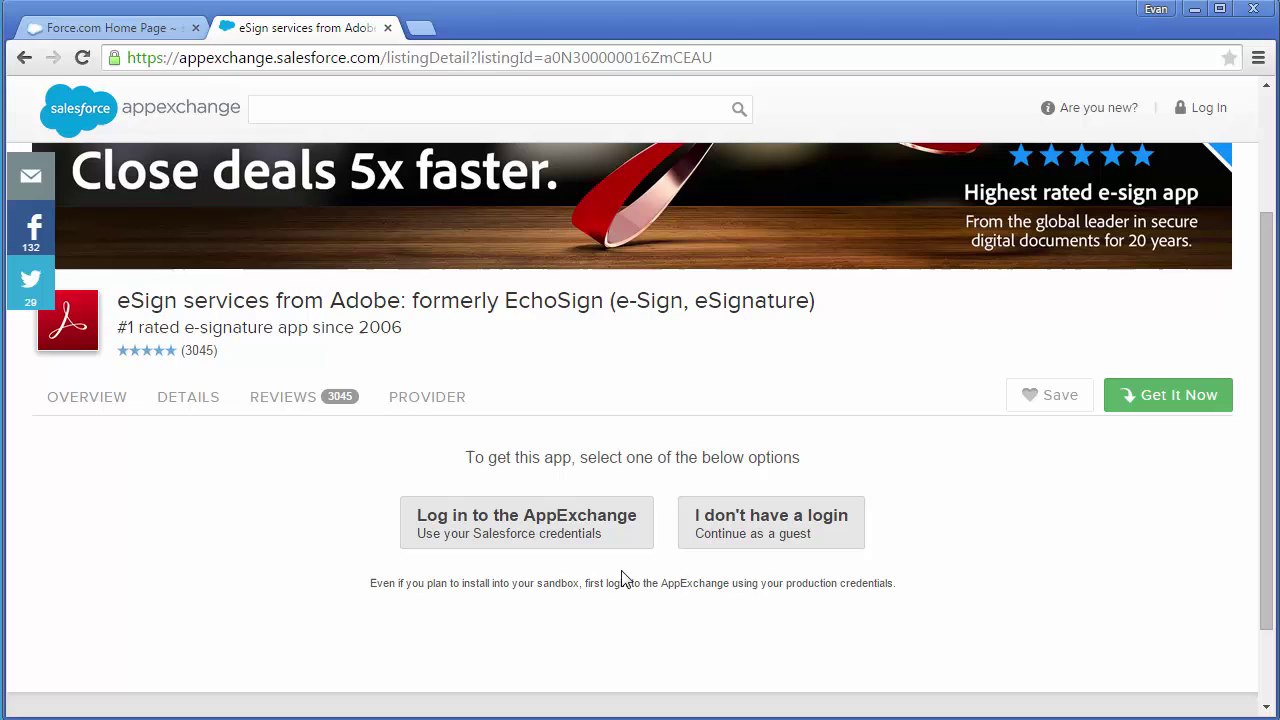
click(616, 535)
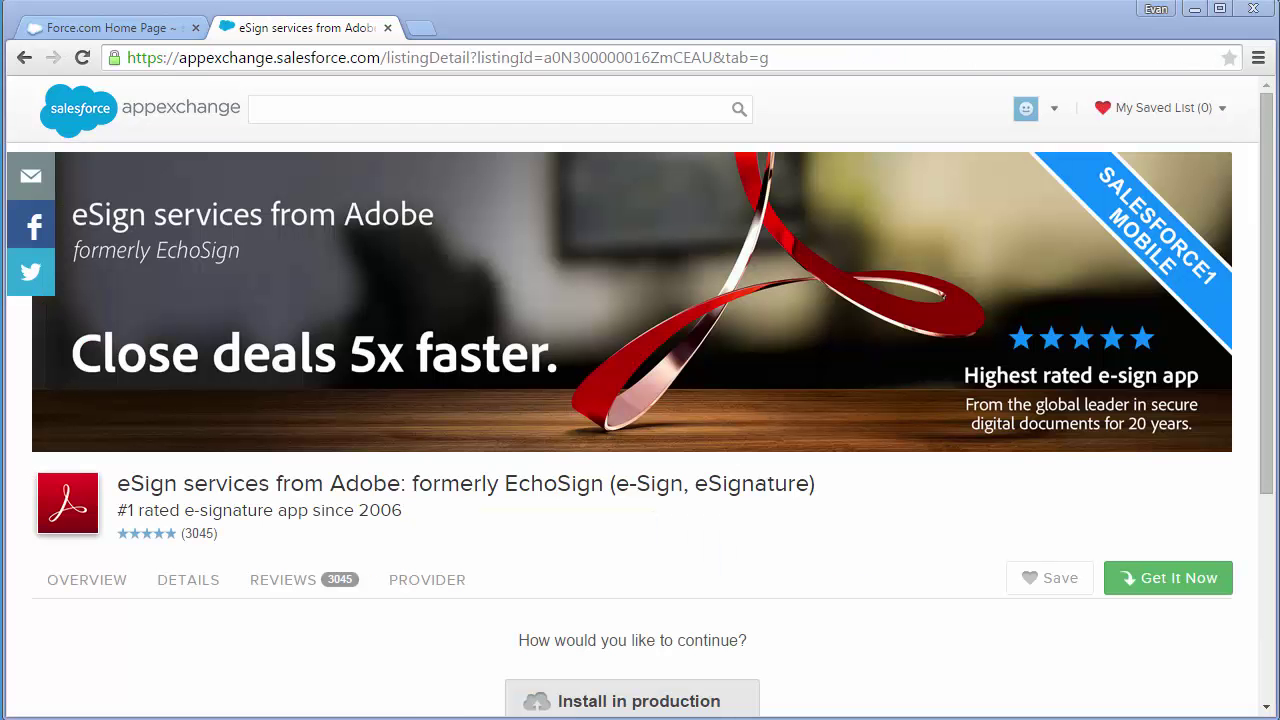
scroll(640, 400, down, 2)
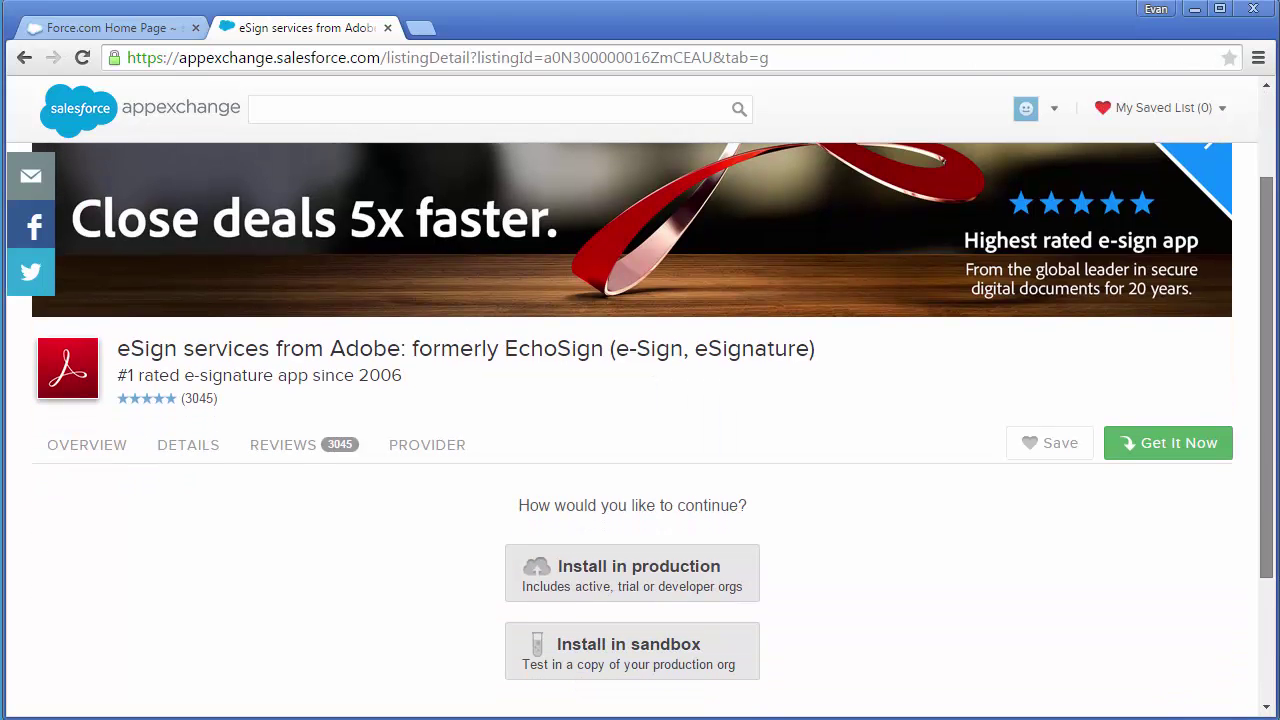
- Pick the production org, accept the terms and conditions, and confirm the install
click(703, 526)
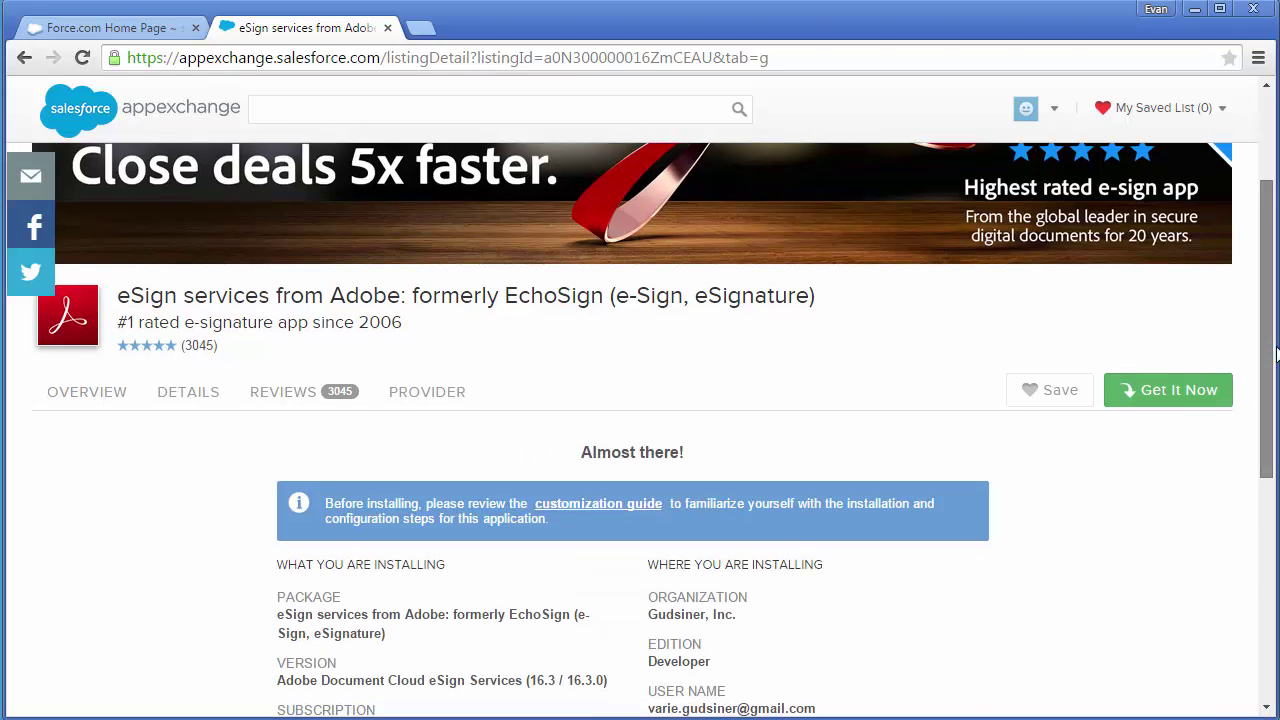
scroll(640, 430, down, 2)
scroll(1250, 440, down, 1)
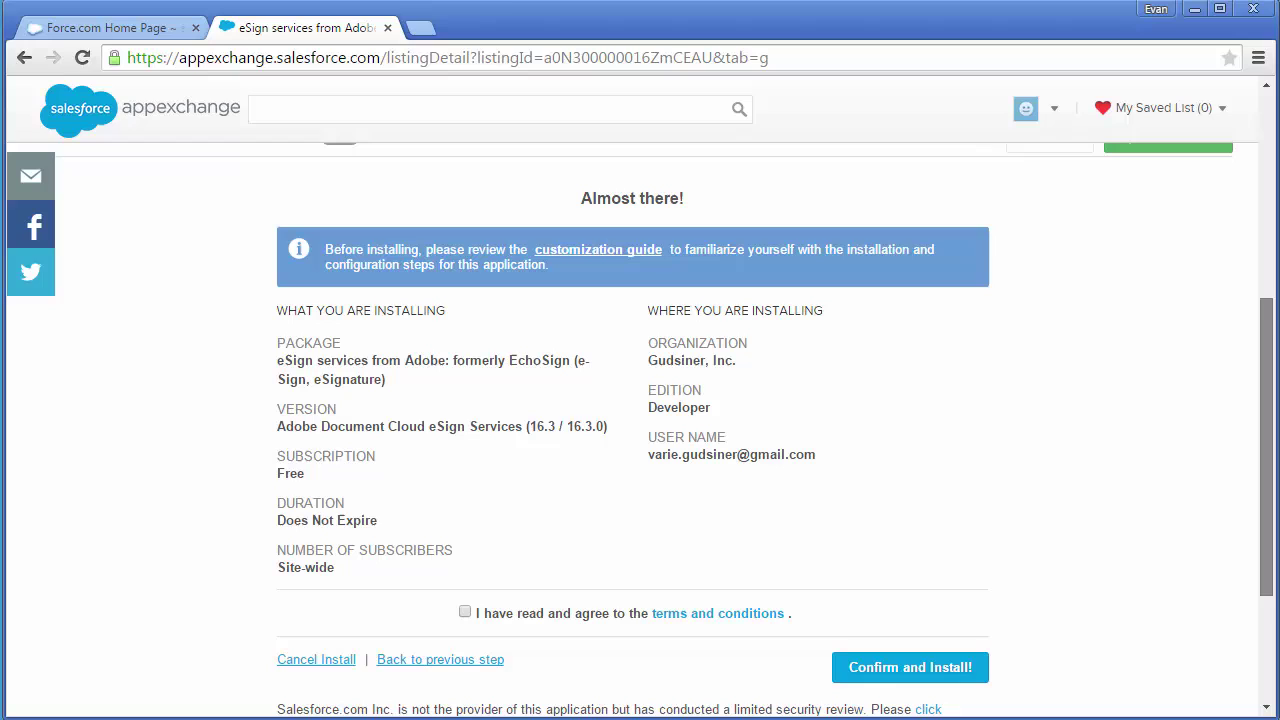
click(466, 613)
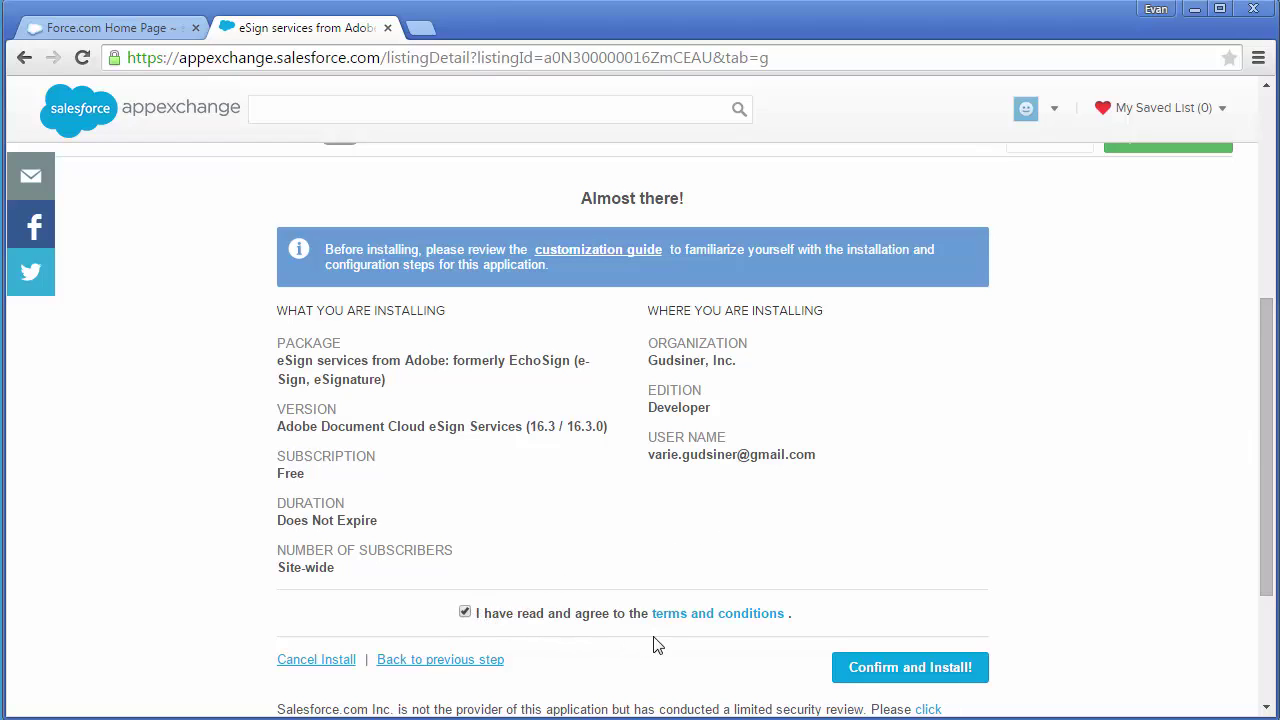
click(849, 667)
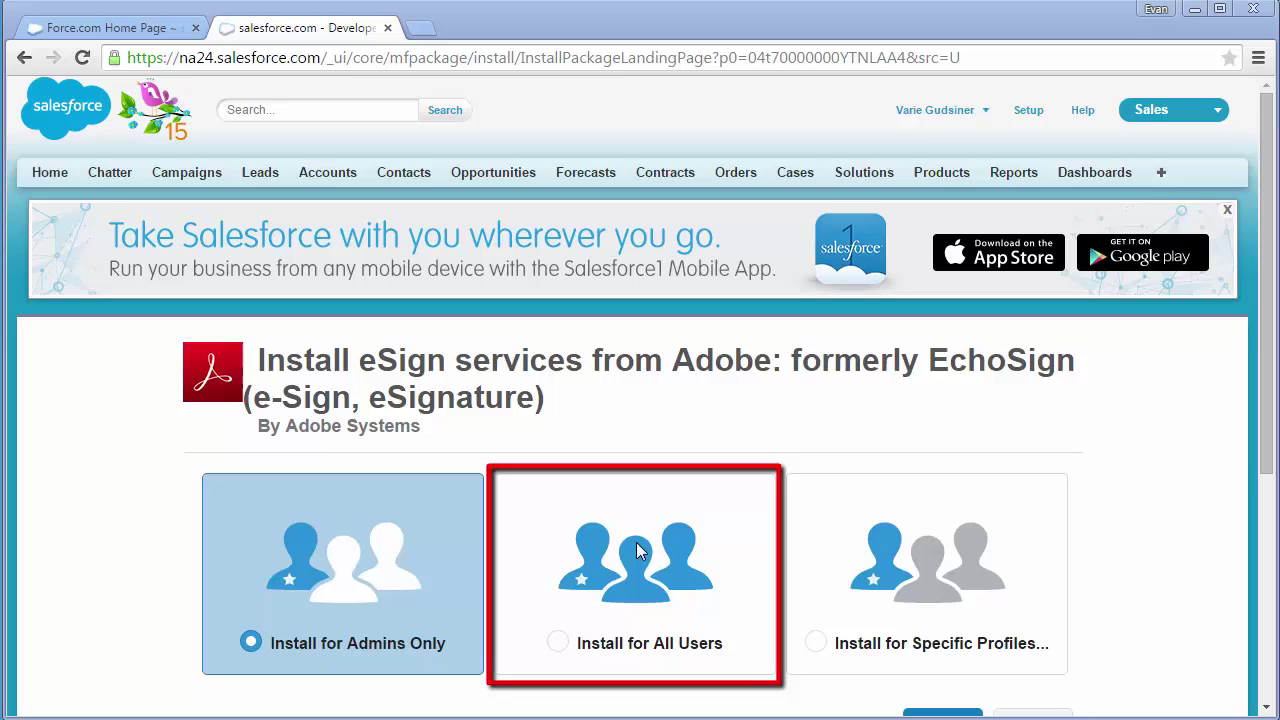
- Install the package for all users and grant access to the third-party EchoSign sites
click(631, 593)
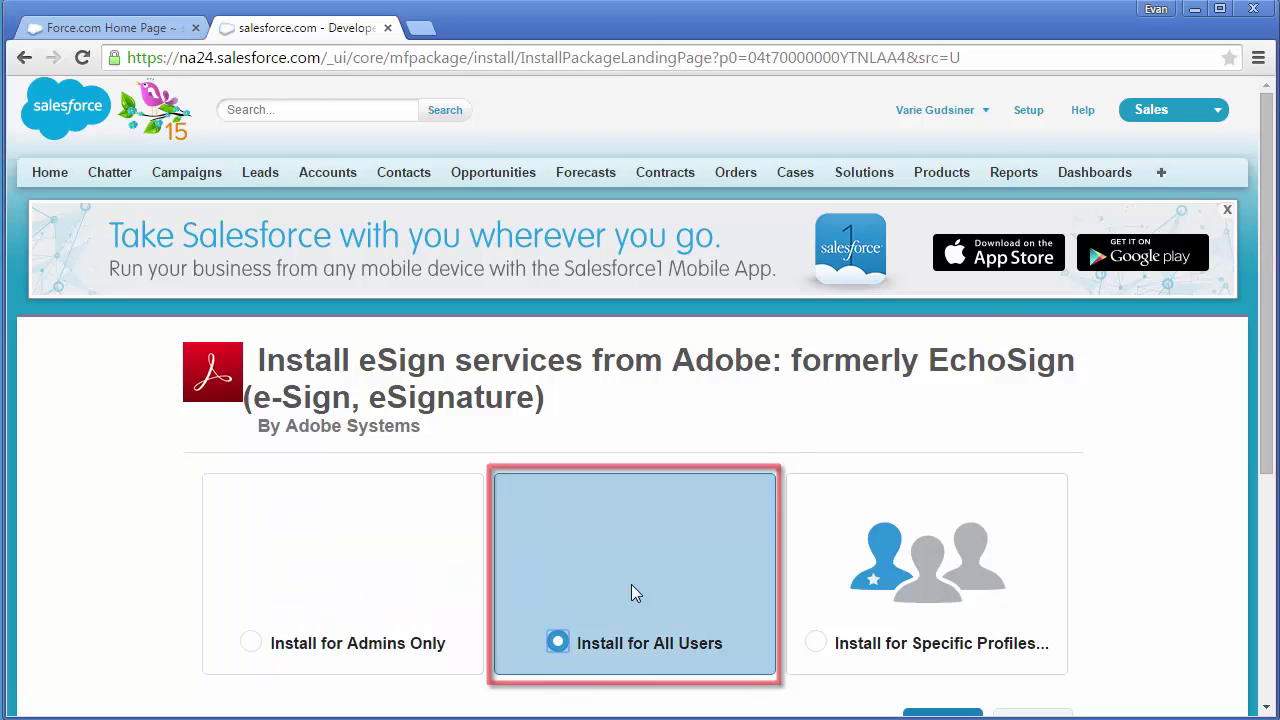
scroll(632, 593, down, 1)
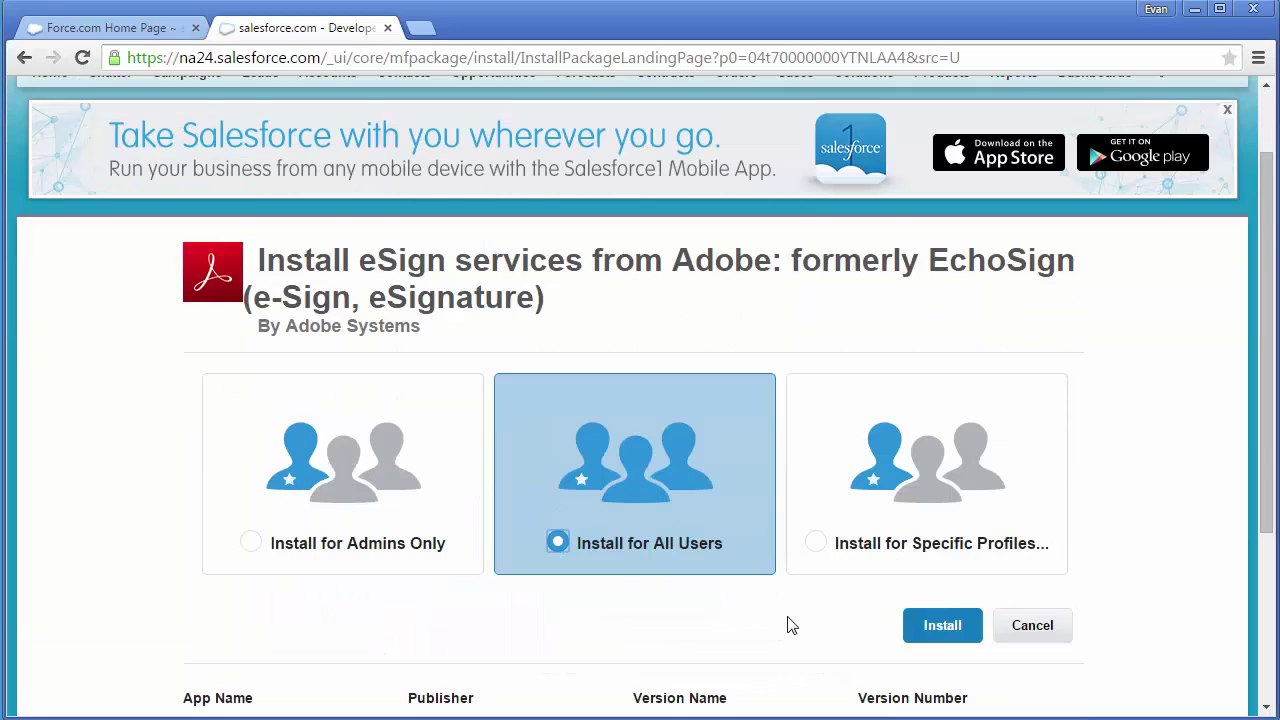
click(915, 634)
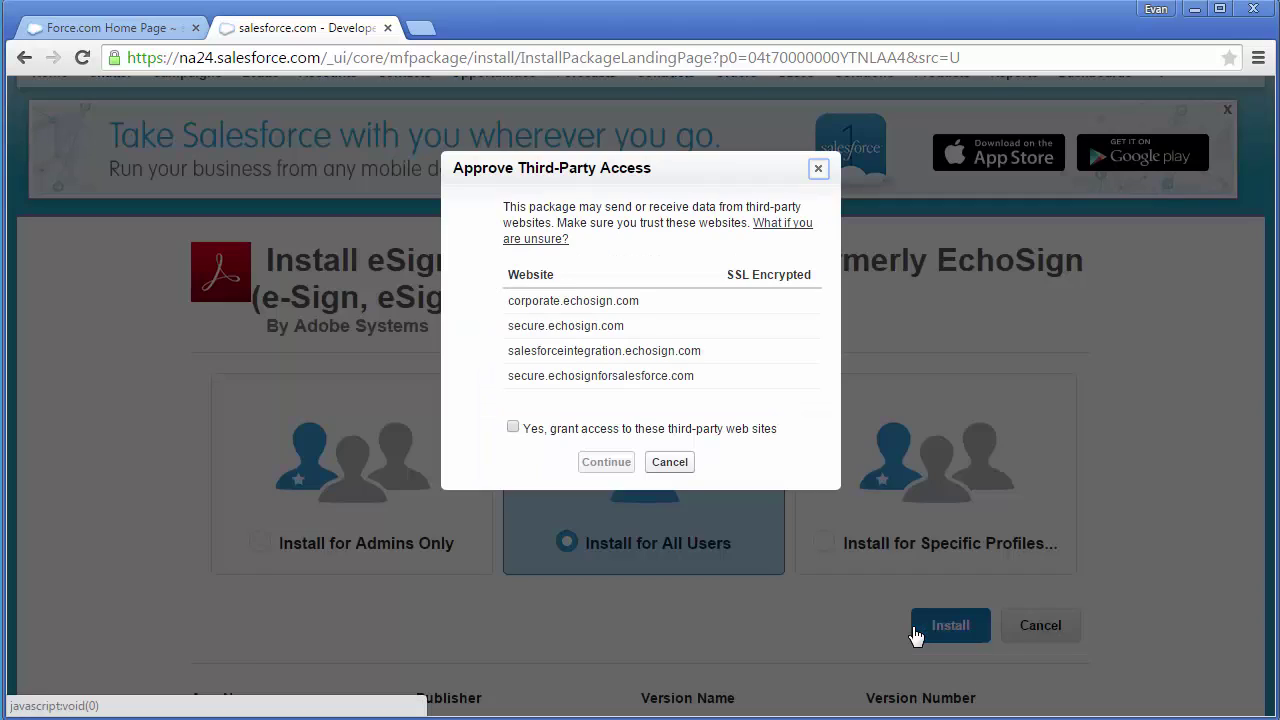
click(513, 428)
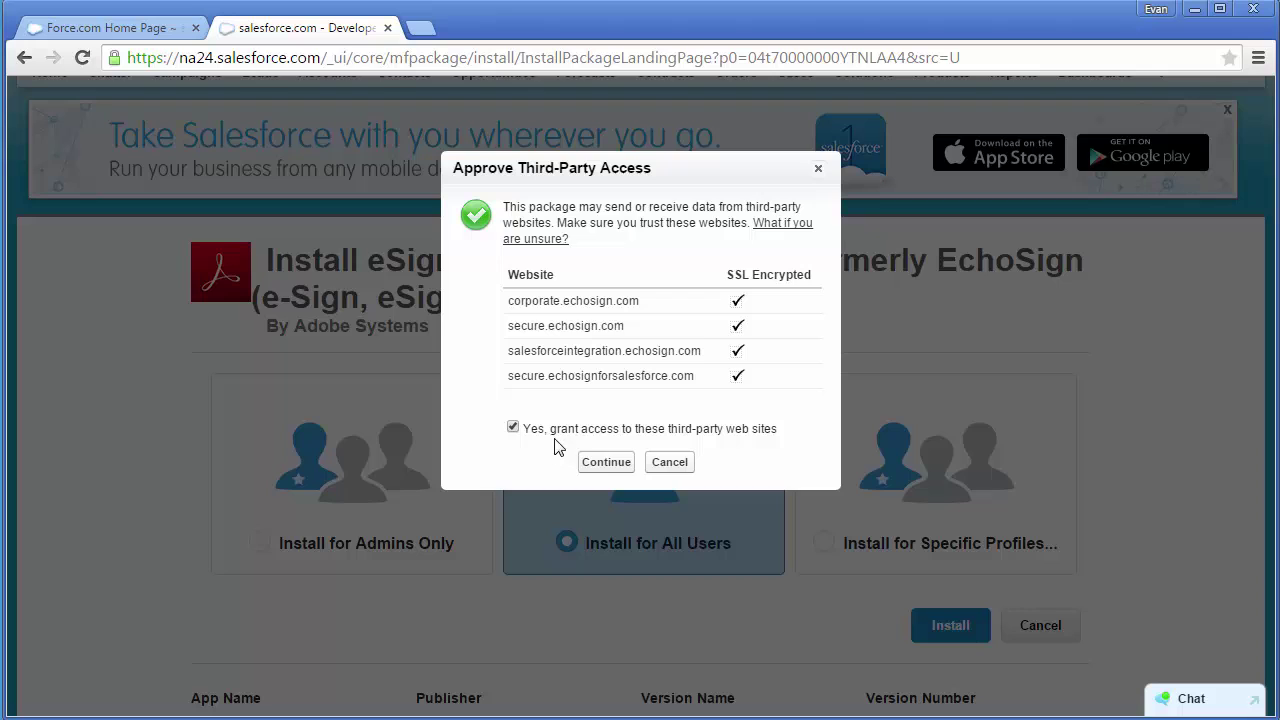
click(599, 460)
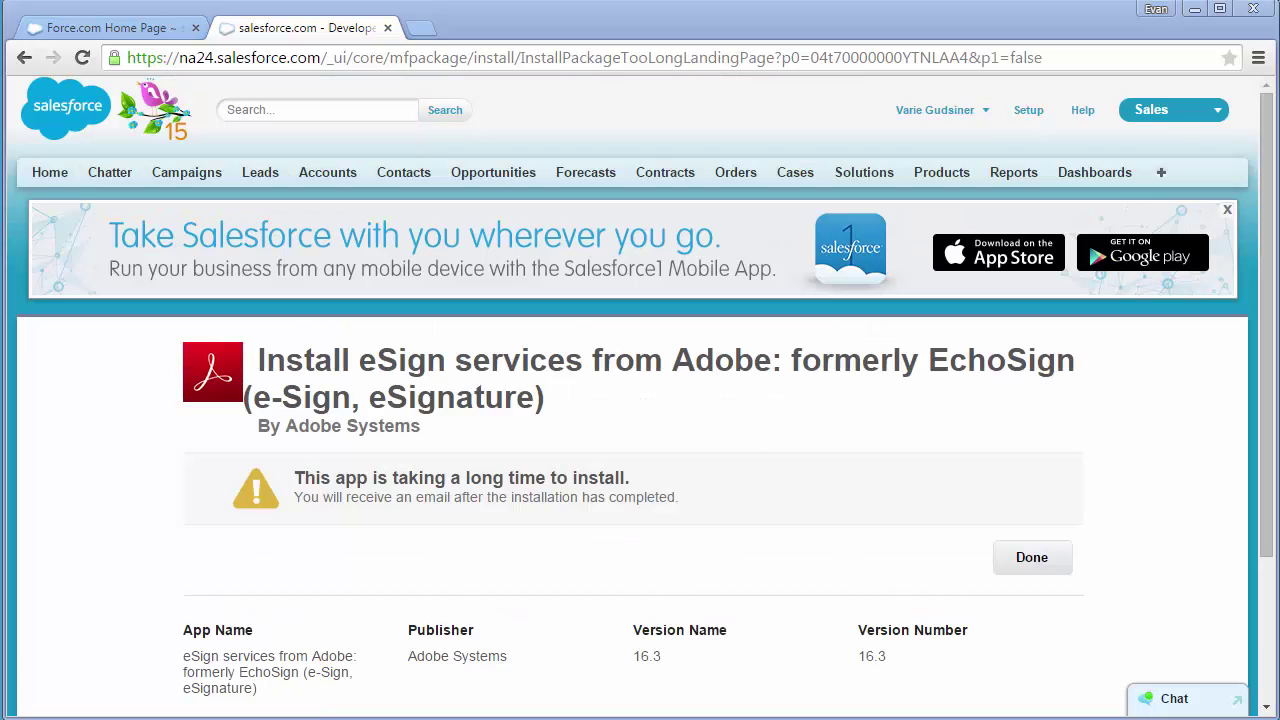
- Leave the install page and reload Installed Packages to show Adobe Document Cloud eSign Services 16.3 as Active
click(1036, 568)
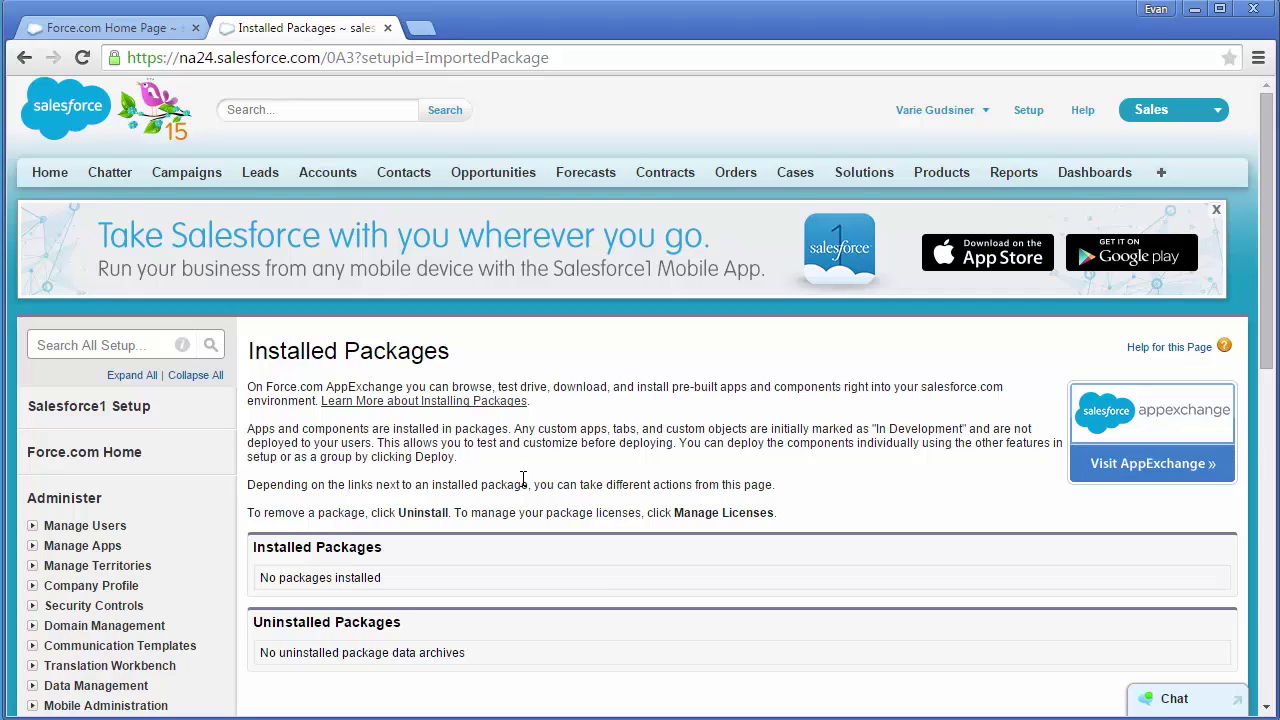
right_click(600, 480)
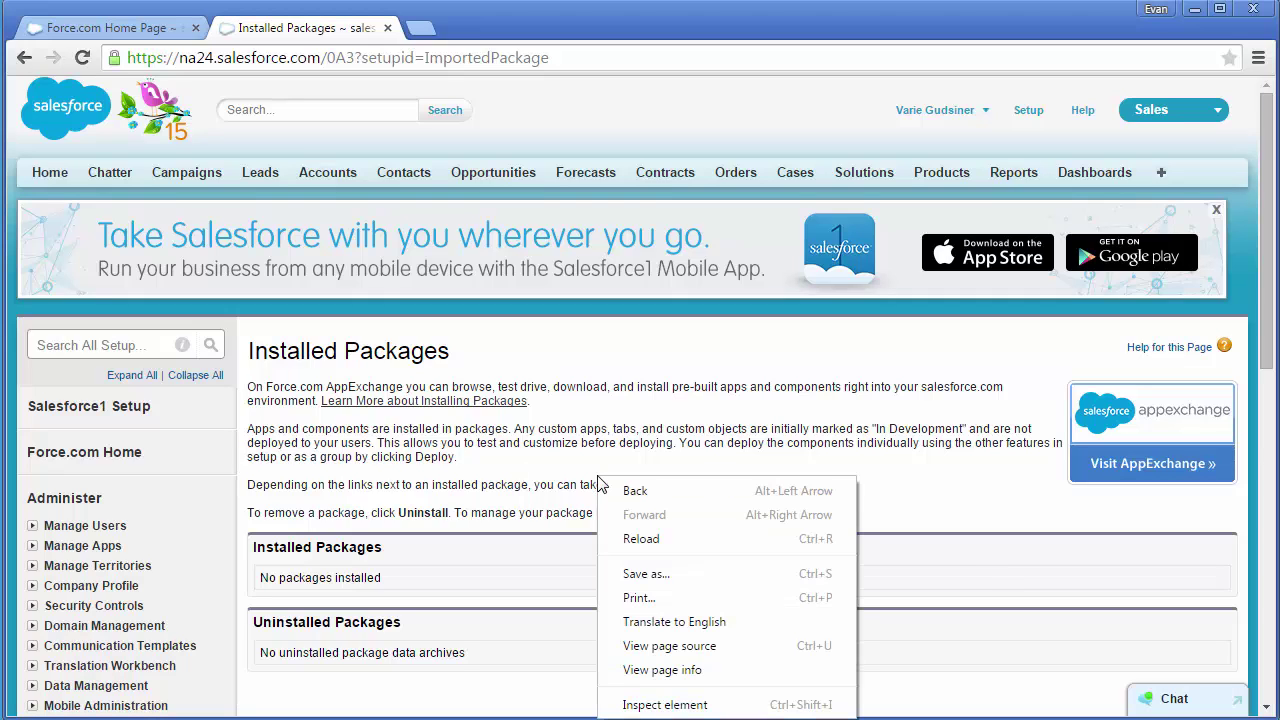
click(640, 539)
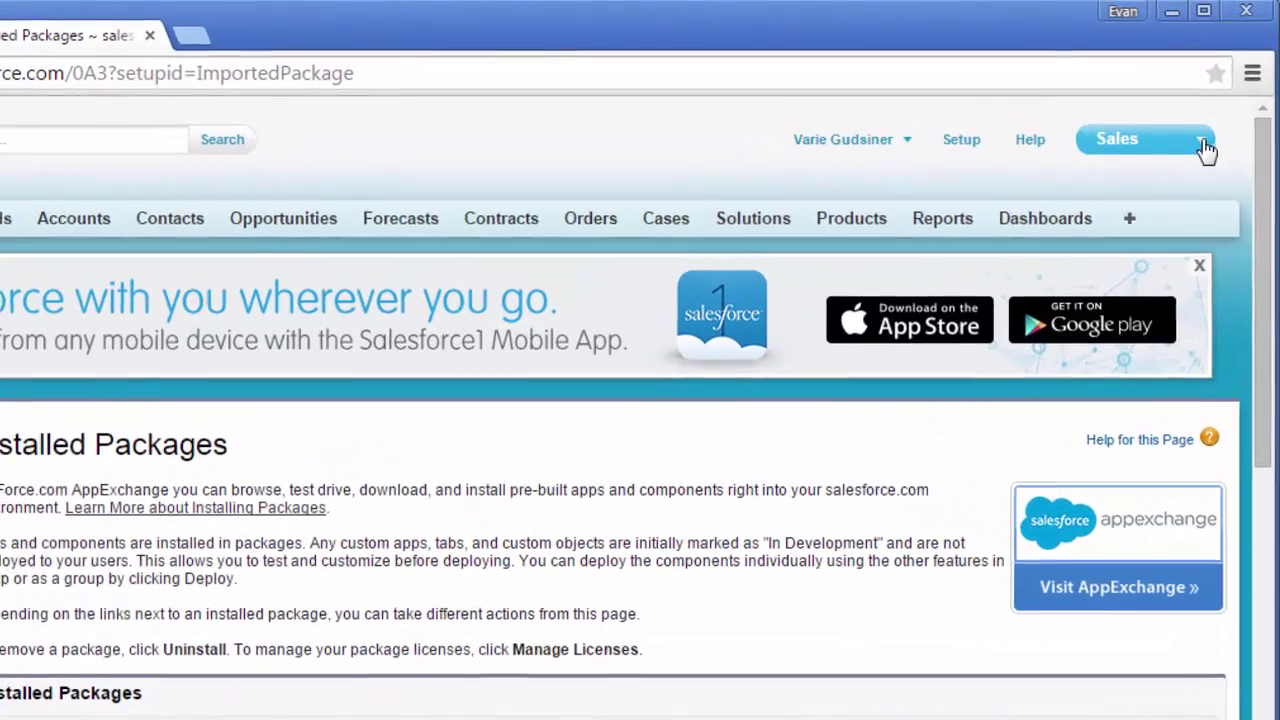
- Switch to the Adobe Document Cloud app and open the eSign Services Admin setup wizard
click(1202, 145)
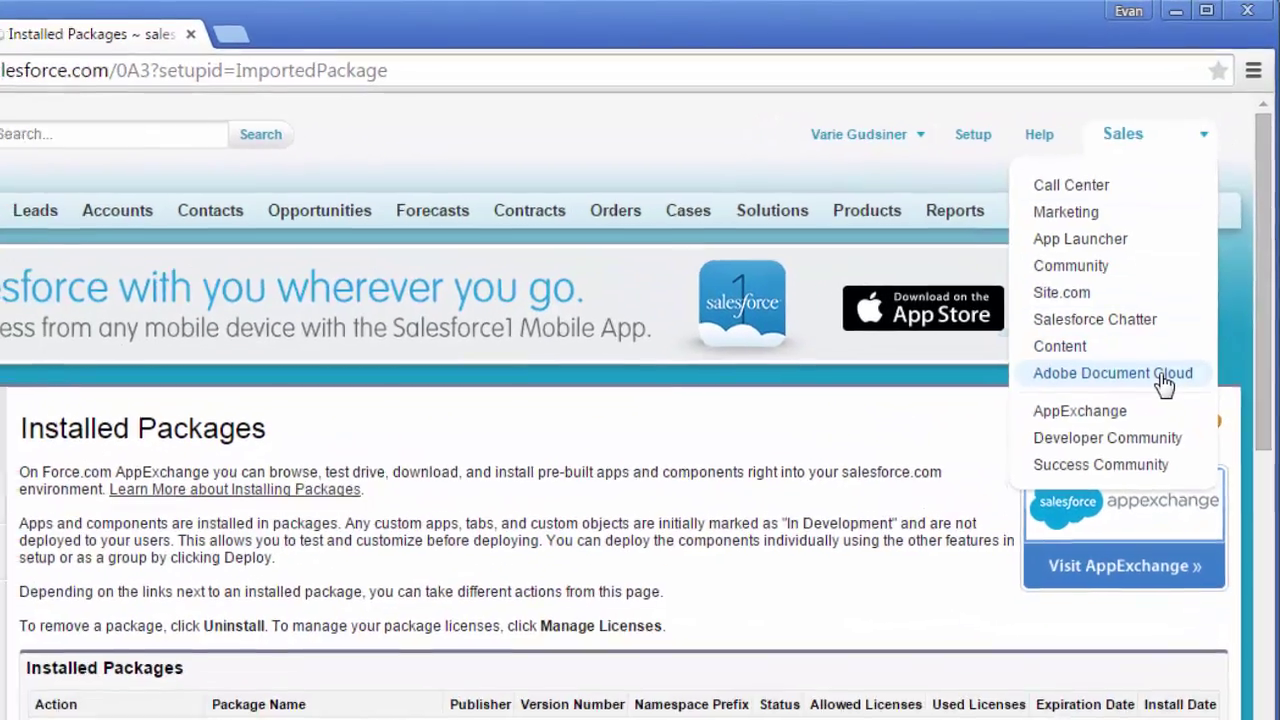
click(1150, 390)
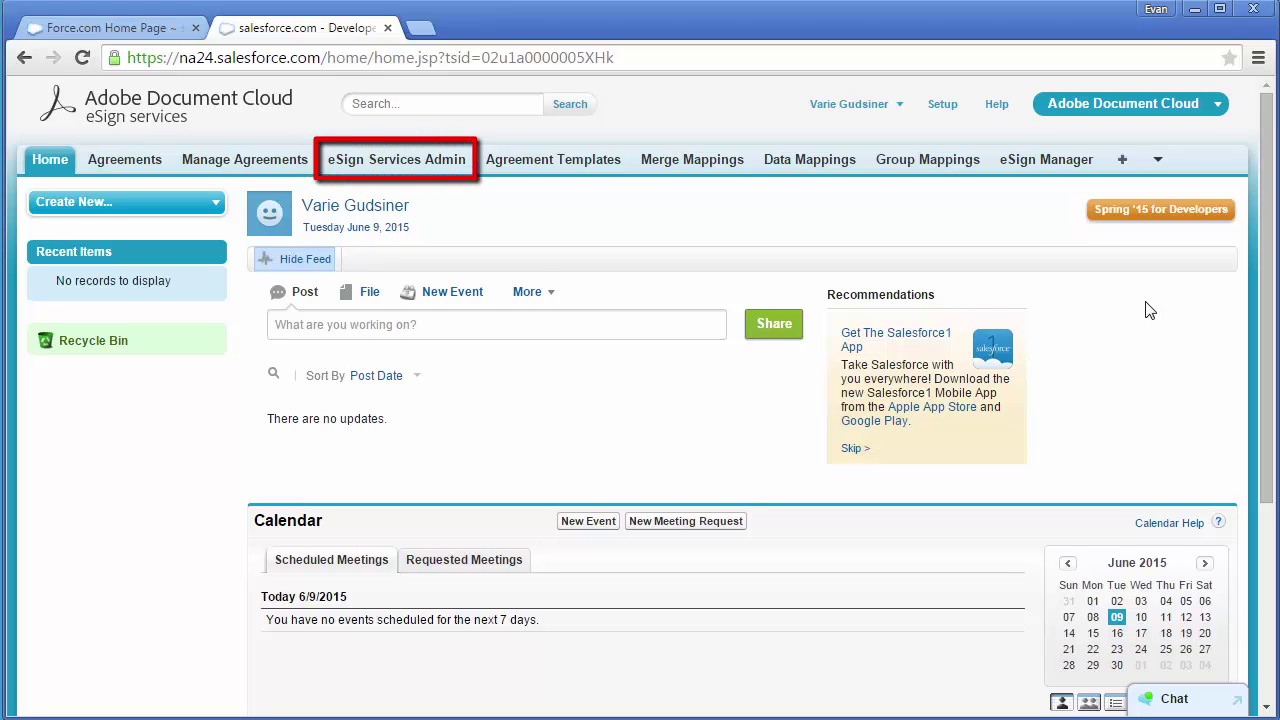
click(440, 168)
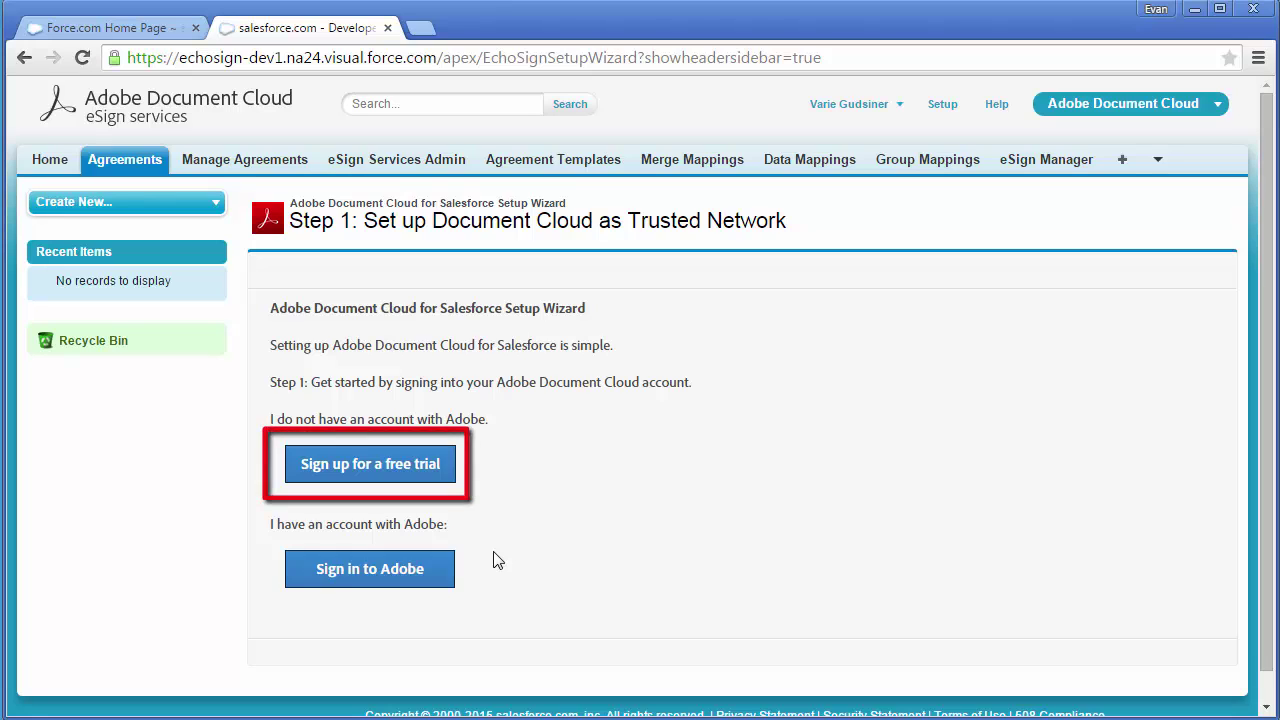
- Sign in to Adobe, allow eSign services access to the account, and continue the wizard
click(427, 572)
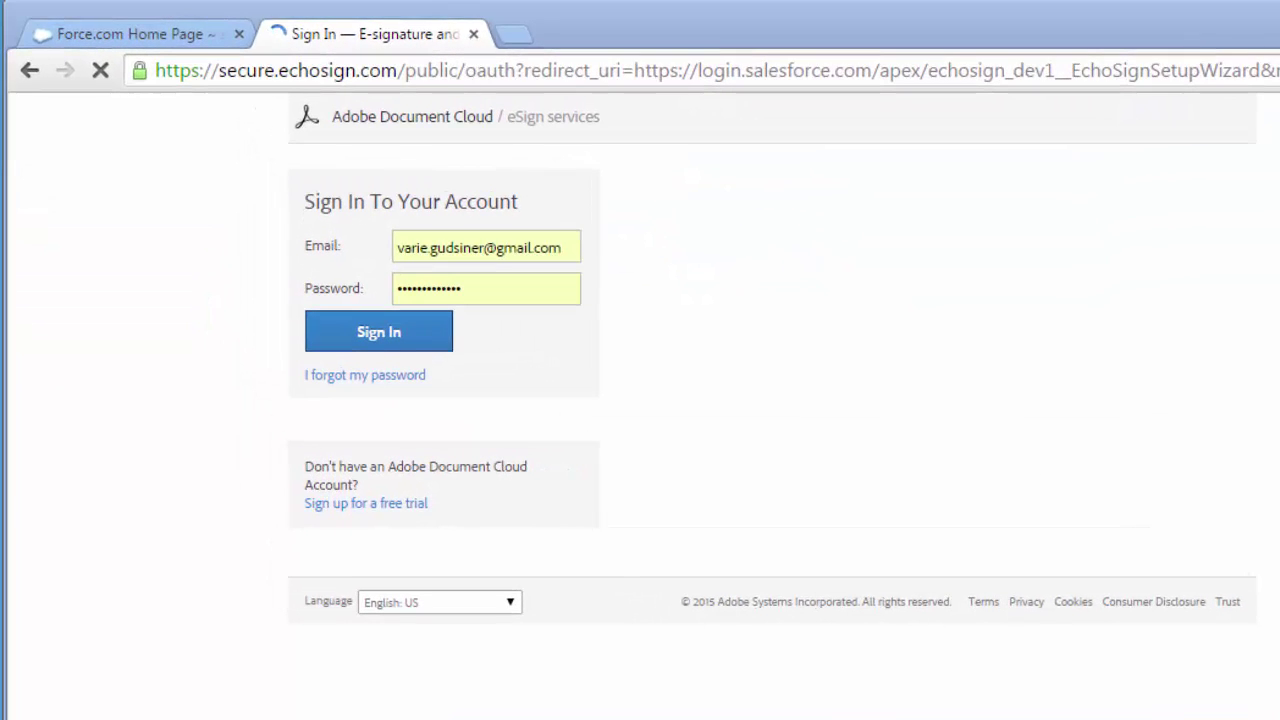
click(394, 340)
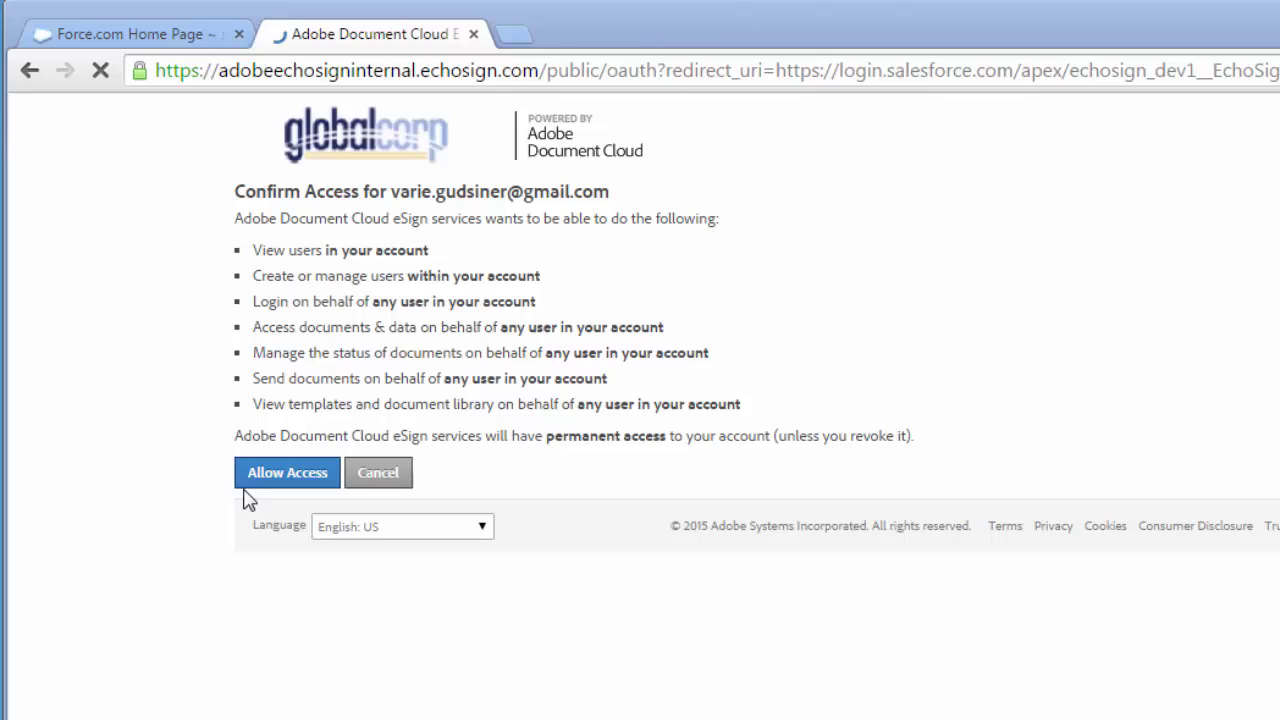
click(271, 477)
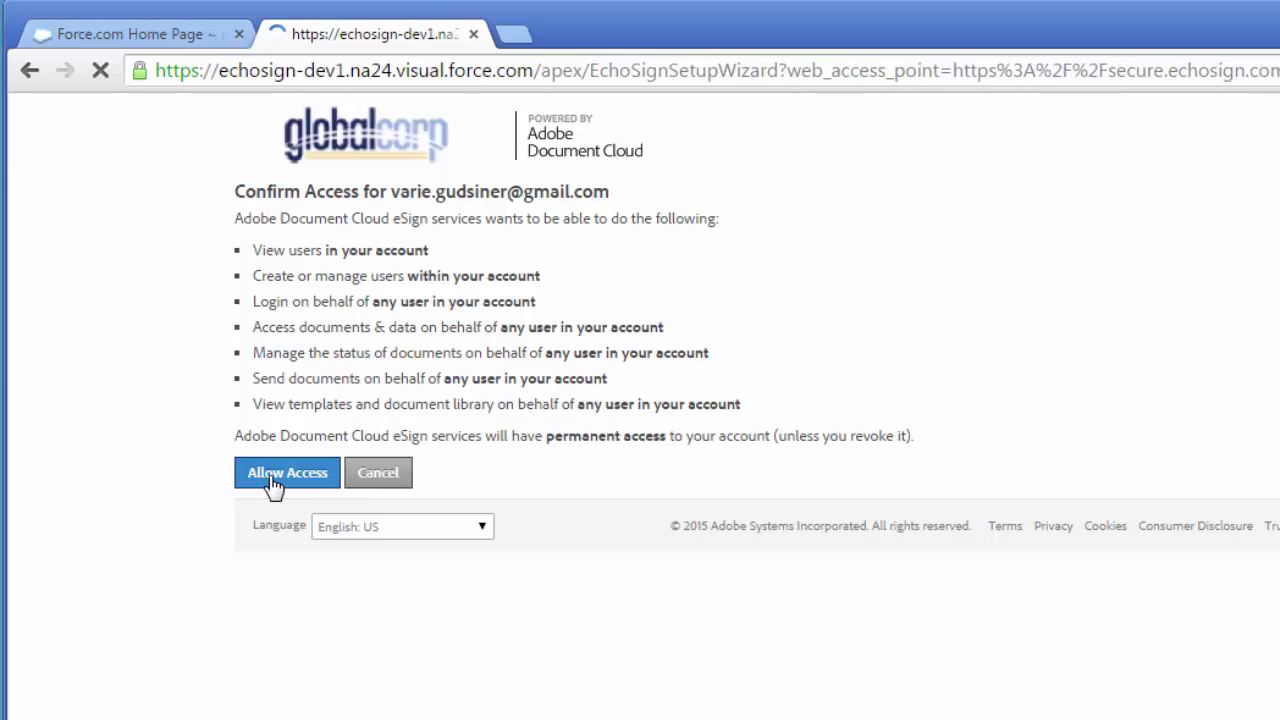
click(538, 361)
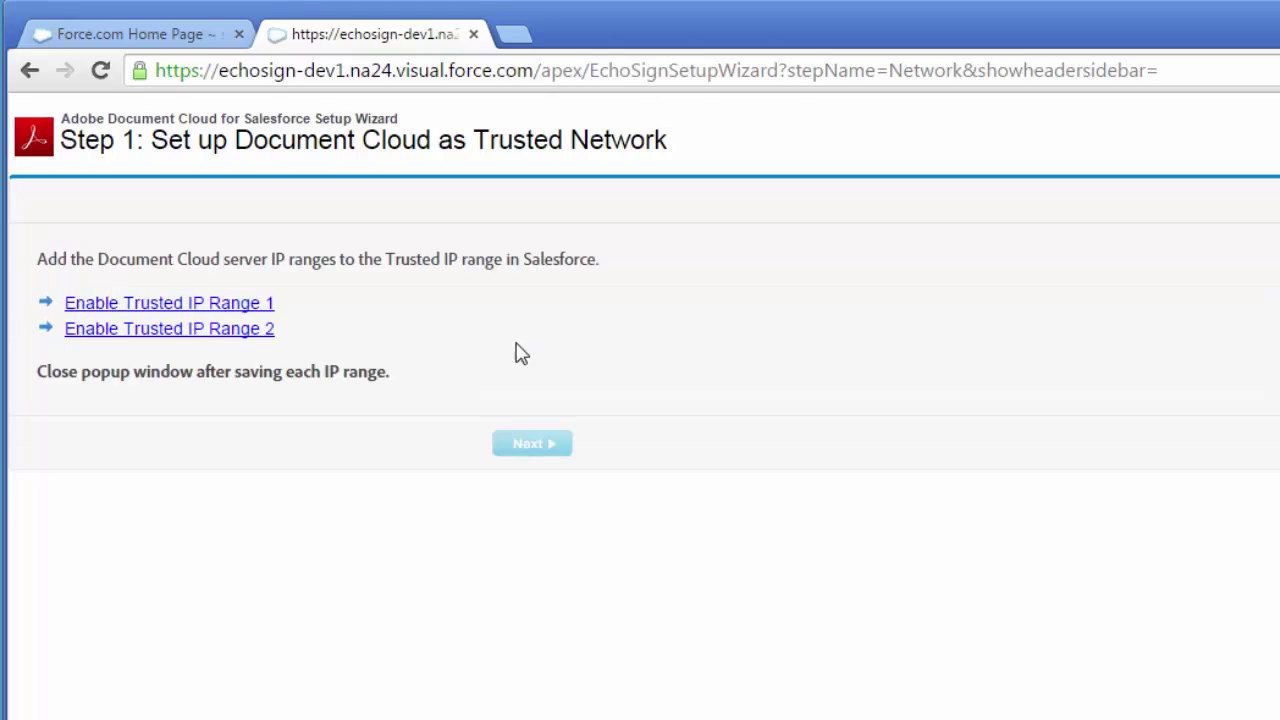
- Save trusted IP ranges 72.3.215.114–72.3.215.121 and 166.78.79.112–166.78.79.127, then go to Step 2
click(250, 301)
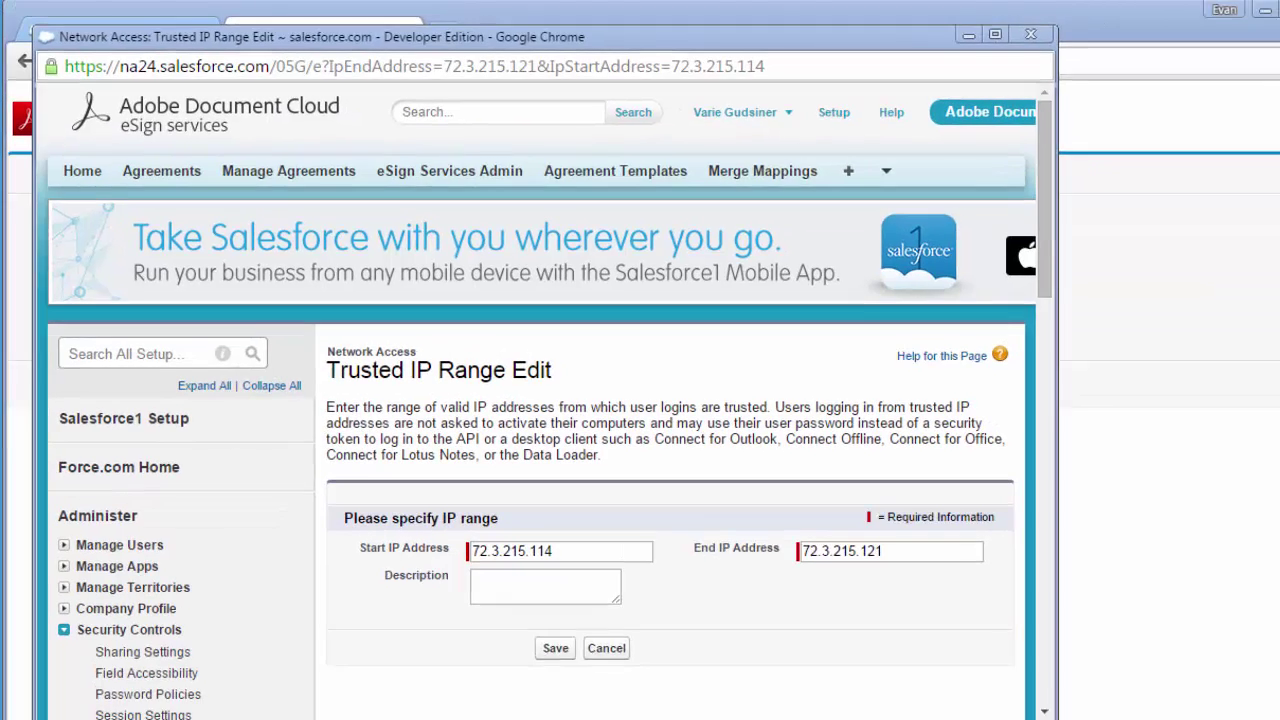
click(527, 614)
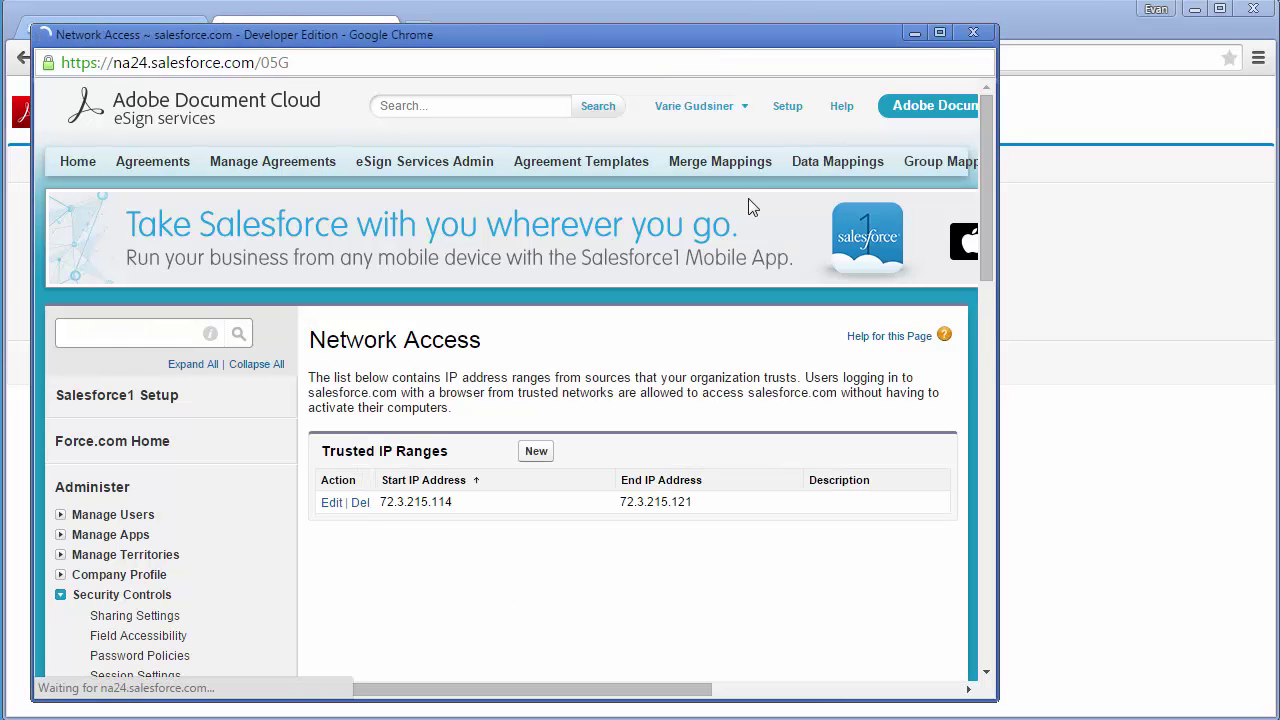
click(973, 33)
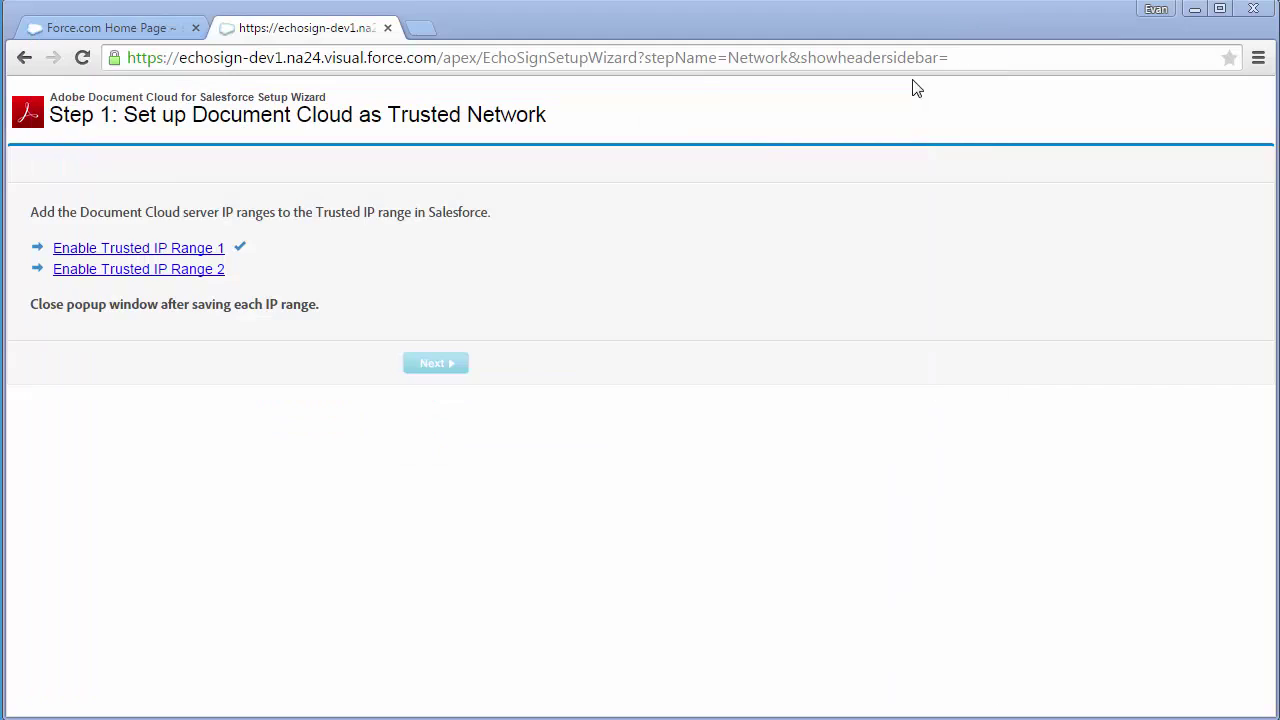
click(218, 270)
click(536, 610)
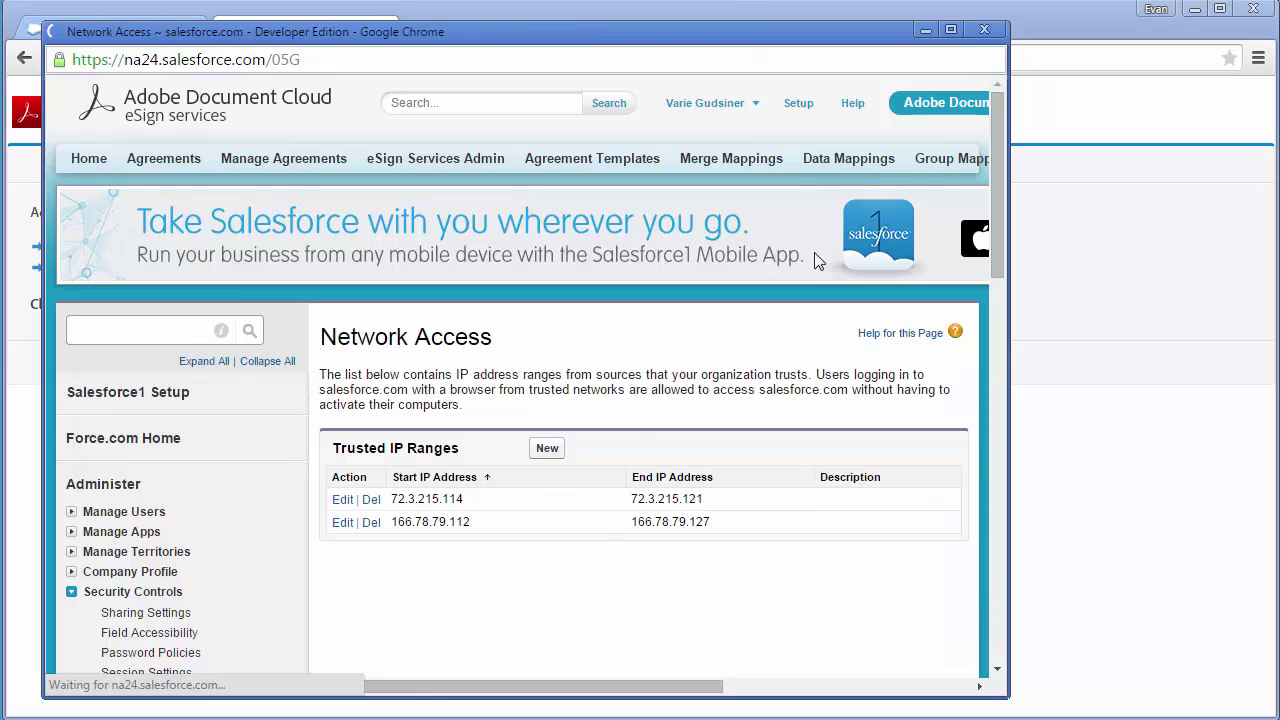
click(984, 30)
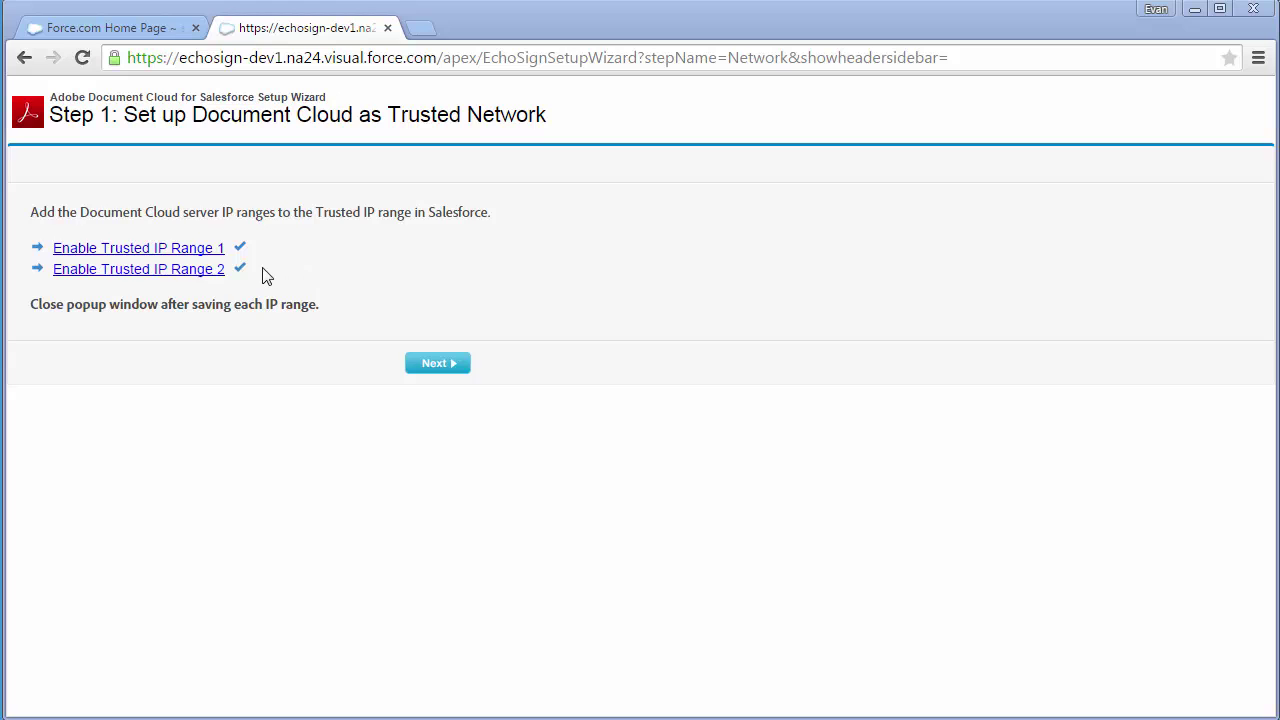
click(432, 366)
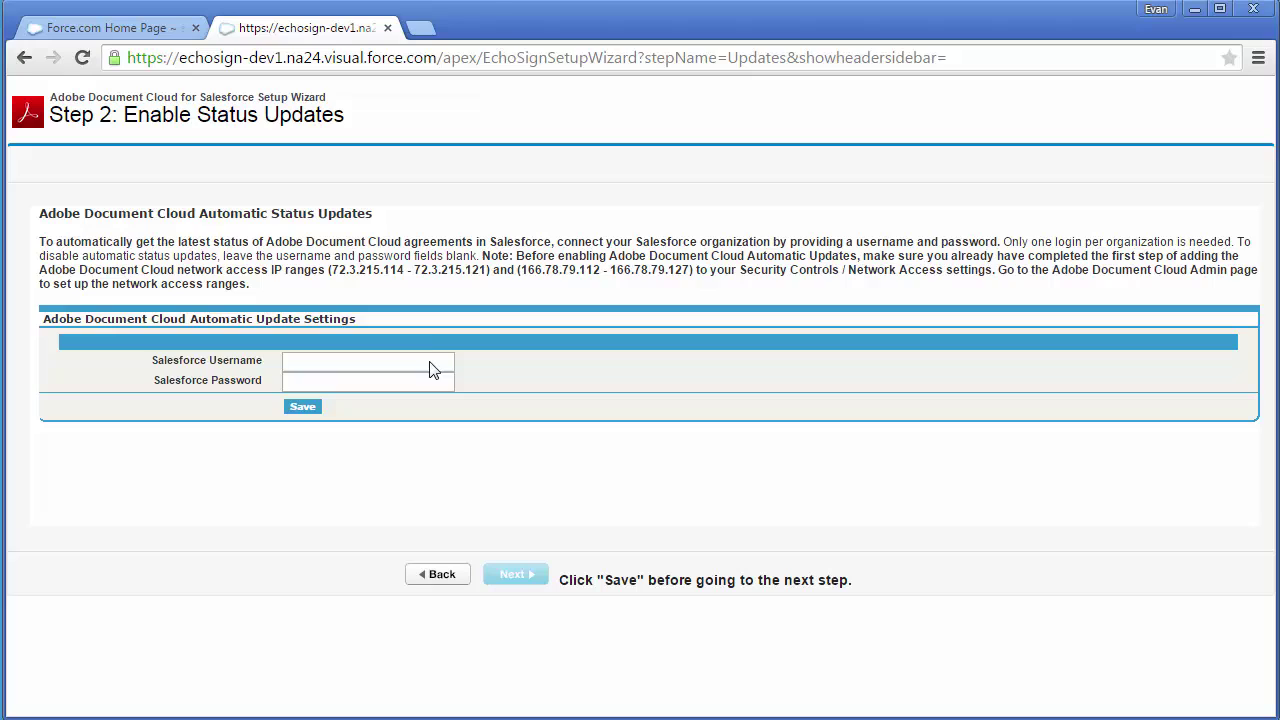
- Save the Salesforce username and password for status updates, finish the wizard, and start a new agreement
click(429, 358)
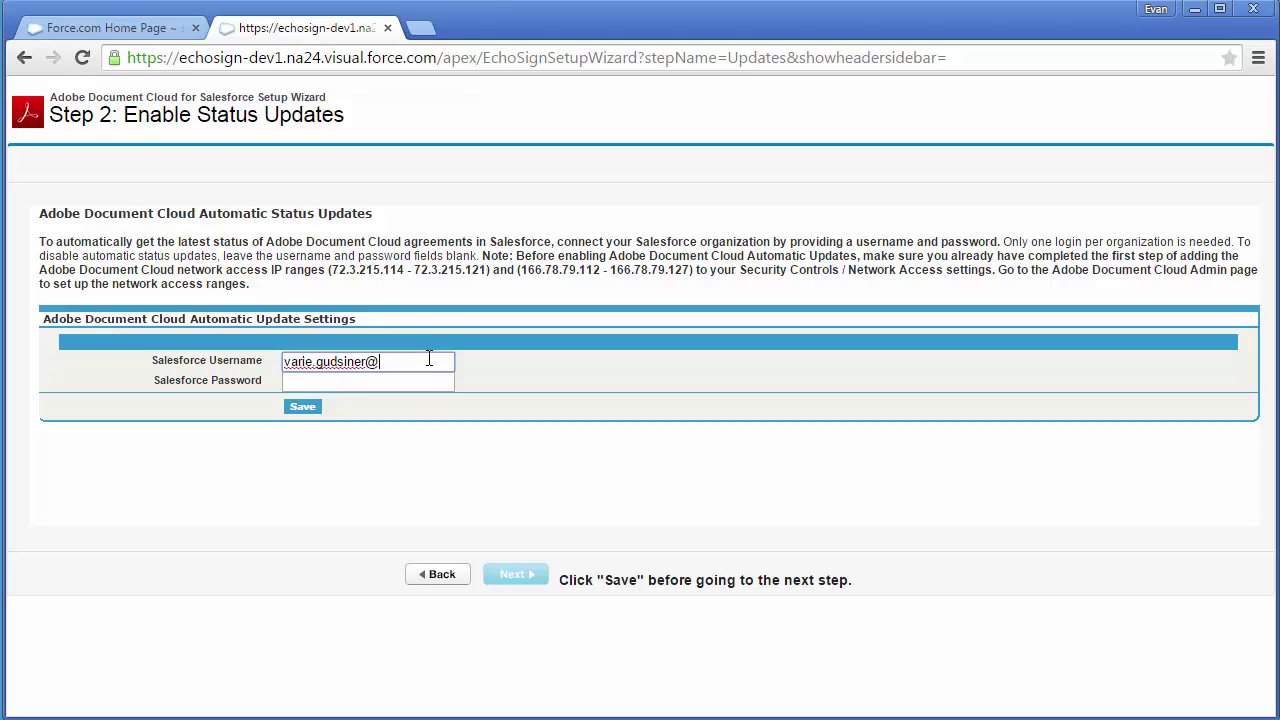
key(Tab)
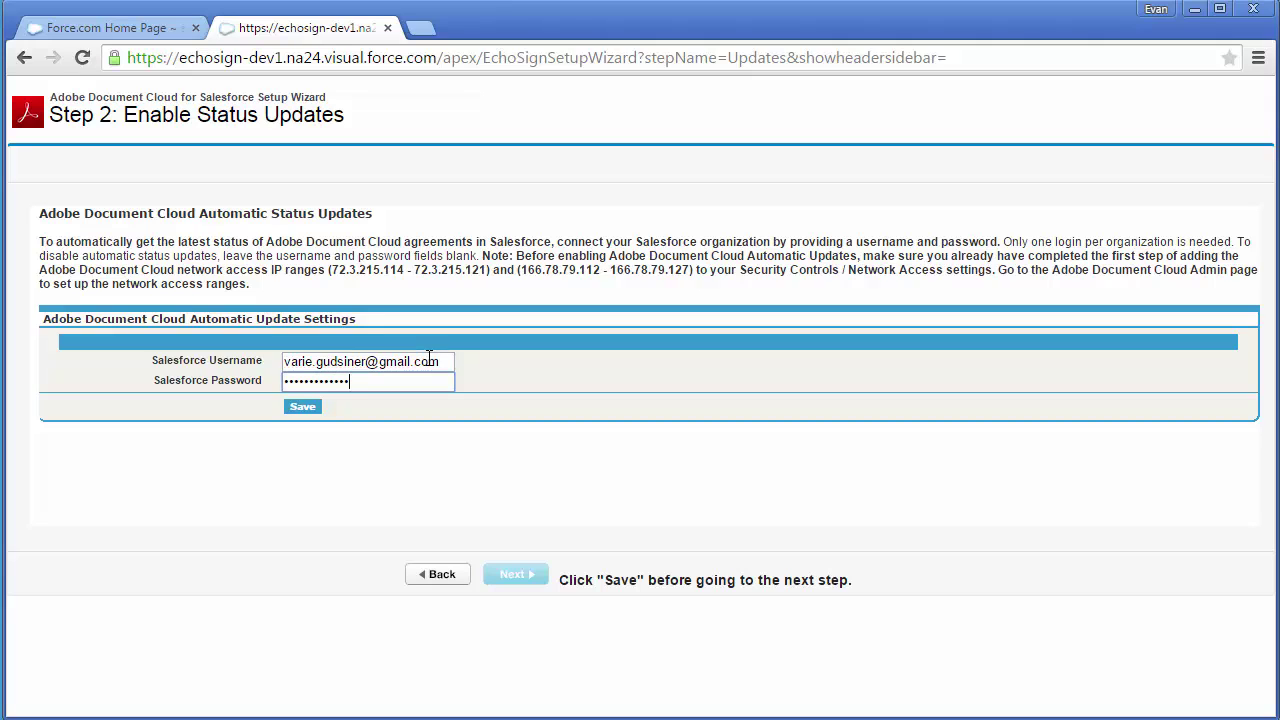
click(304, 408)
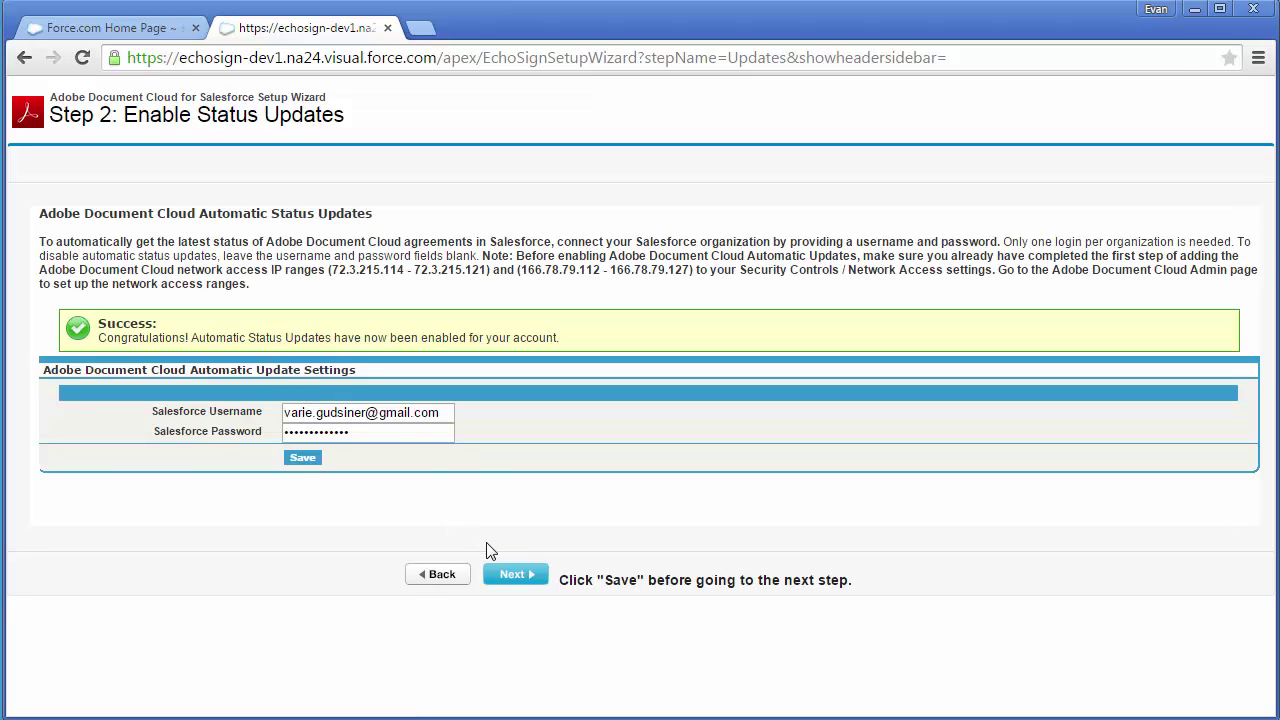
click(505, 577)
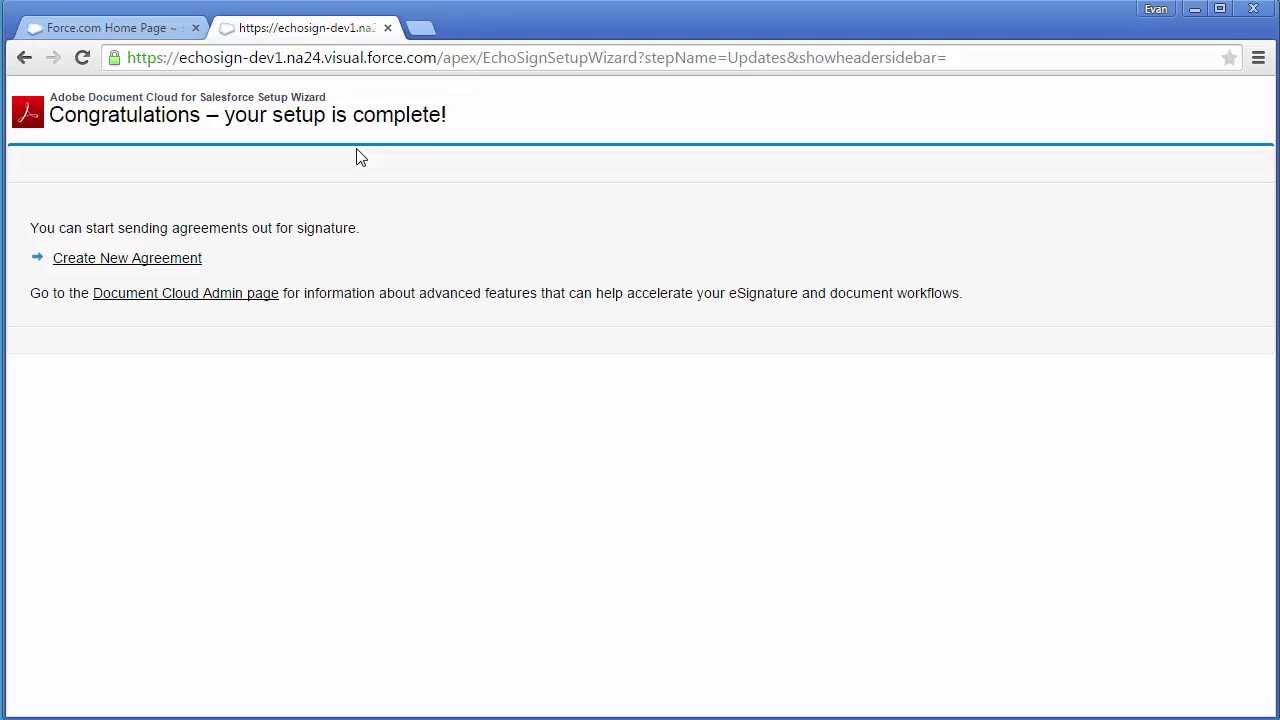
click(172, 259)
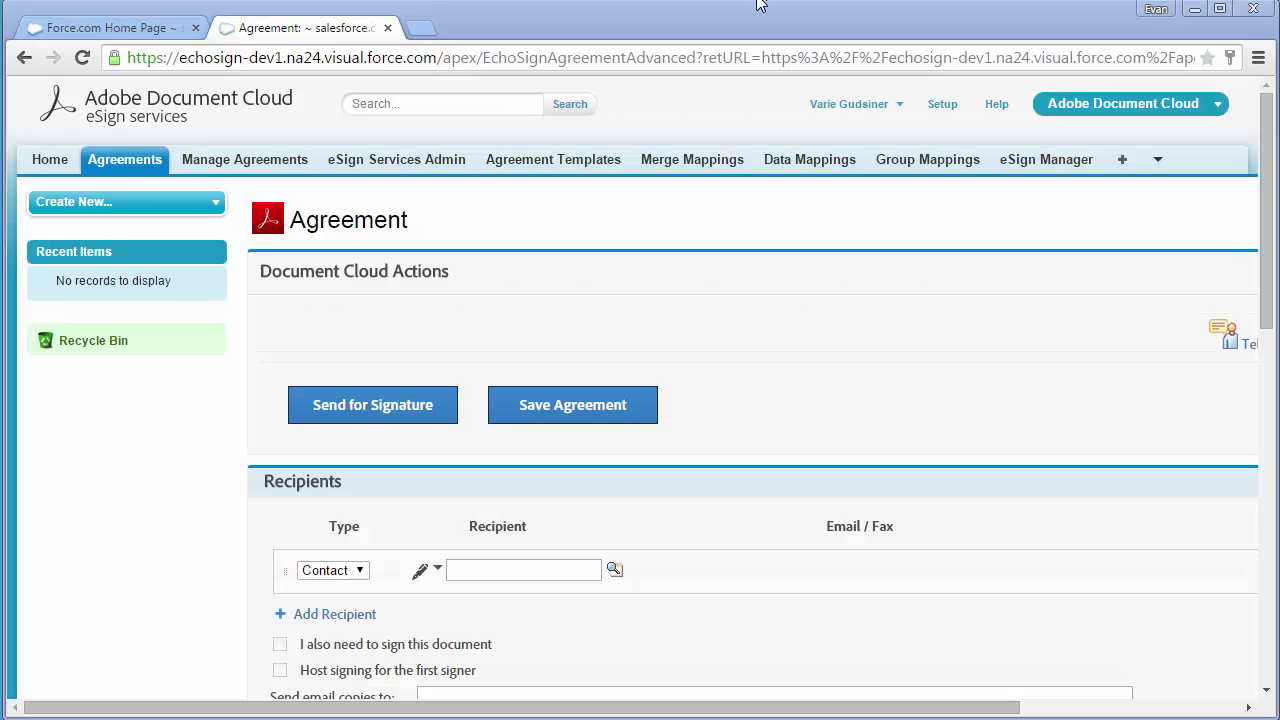